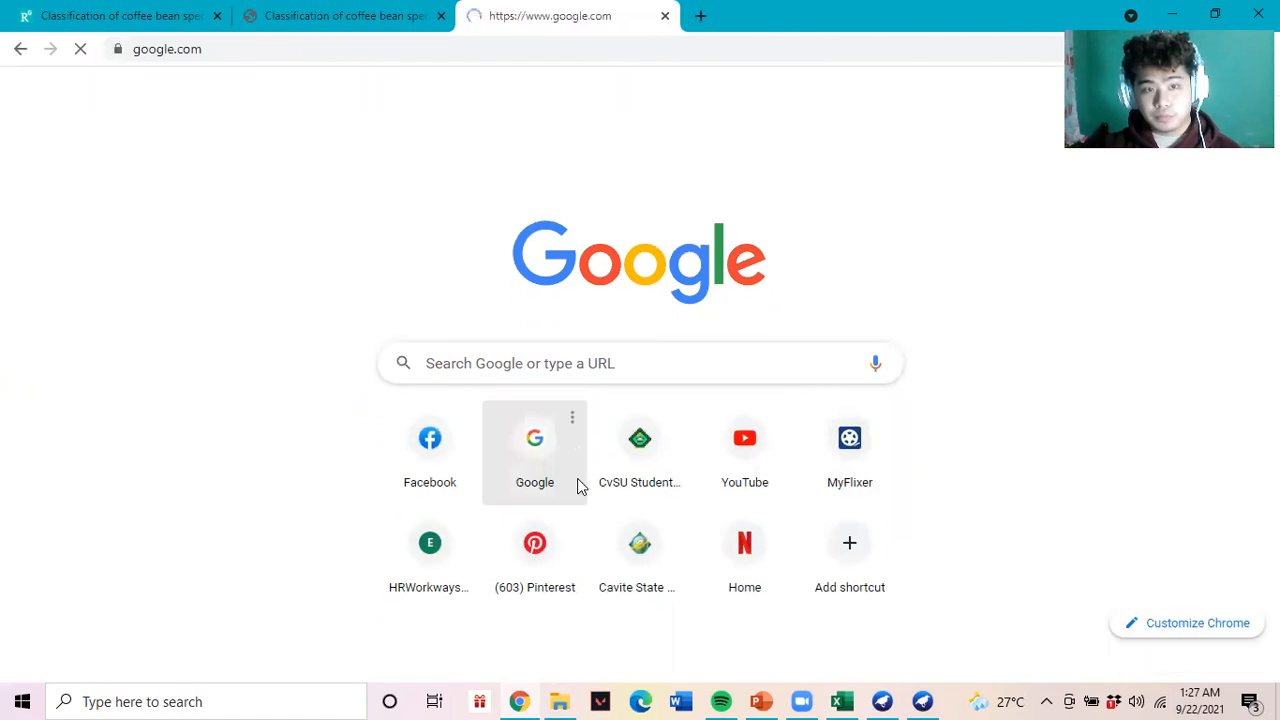
# - Search Google for "scholar" and open the Google Scholar site
pyautogui.click(3, 9)
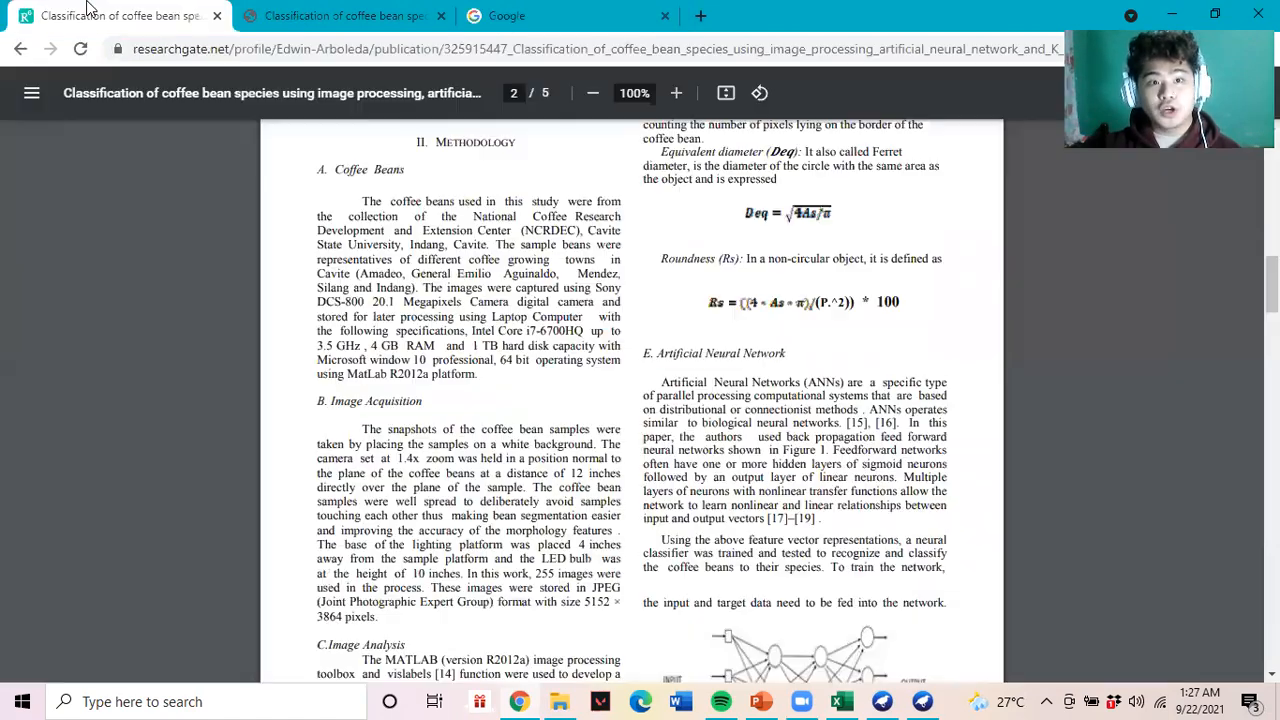
pyautogui.hotkey('ctrl', '3')
pyautogui.write('sc')
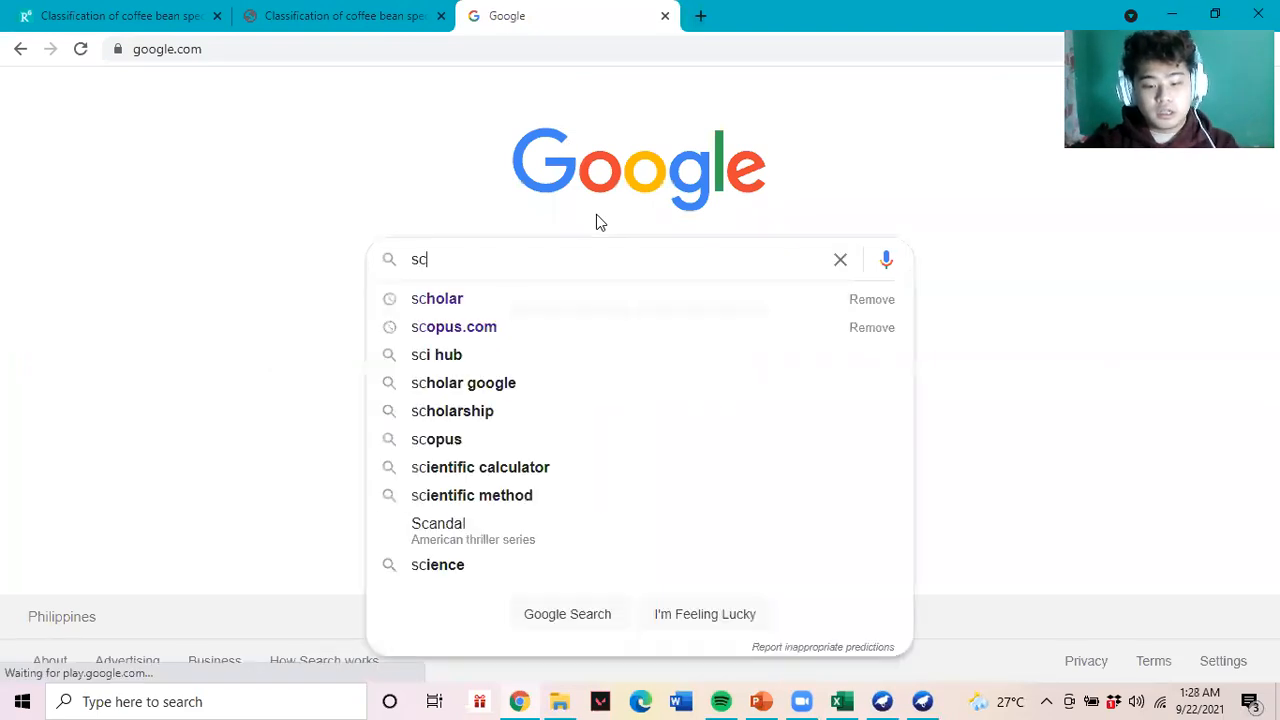
pyautogui.write('holar')
pyautogui.press('Return')
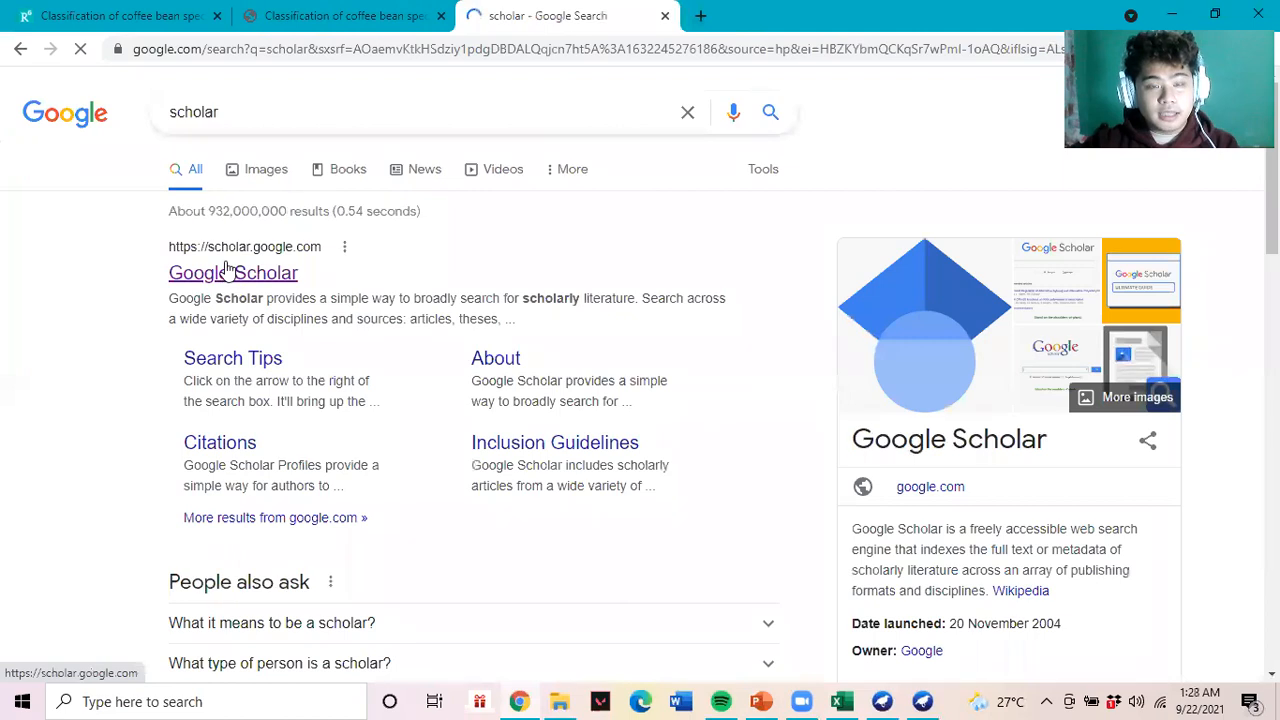
pyautogui.click(255, 272)
# - Search Google Scholar for the coffee bean paper's lead author and open the author's profile
pyautogui.click(506, 273)
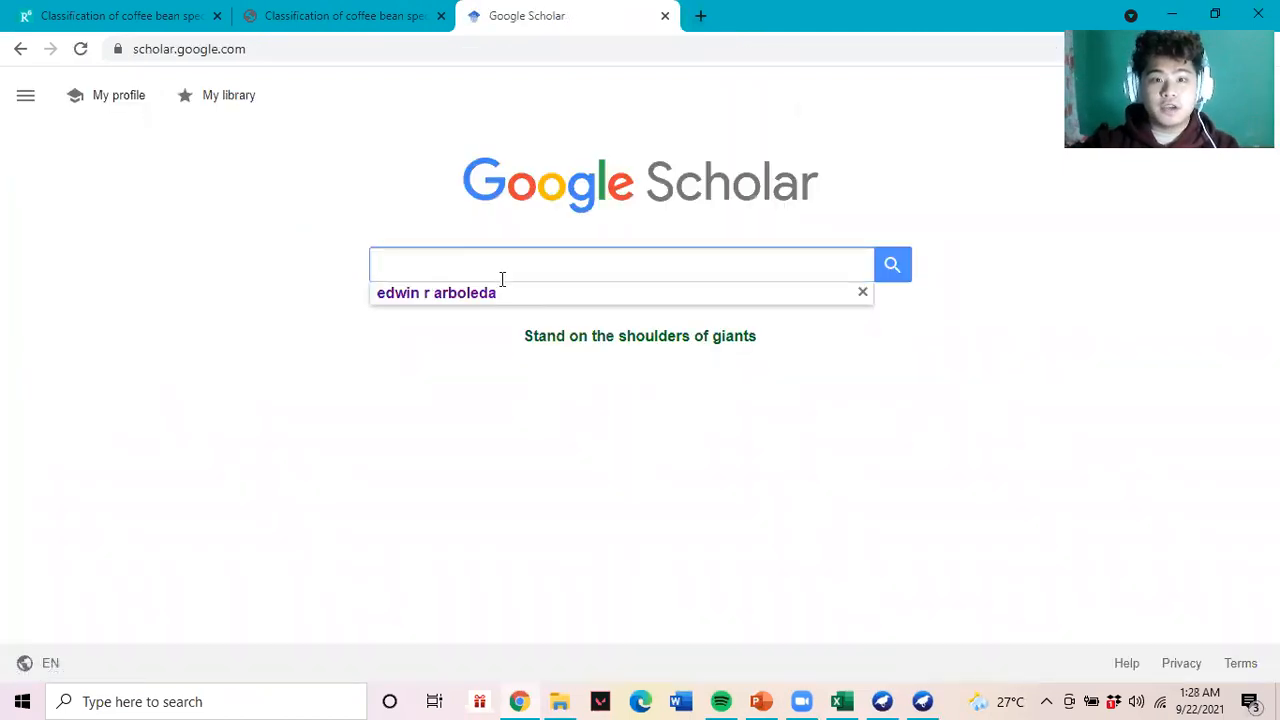
pyautogui.click(492, 292)
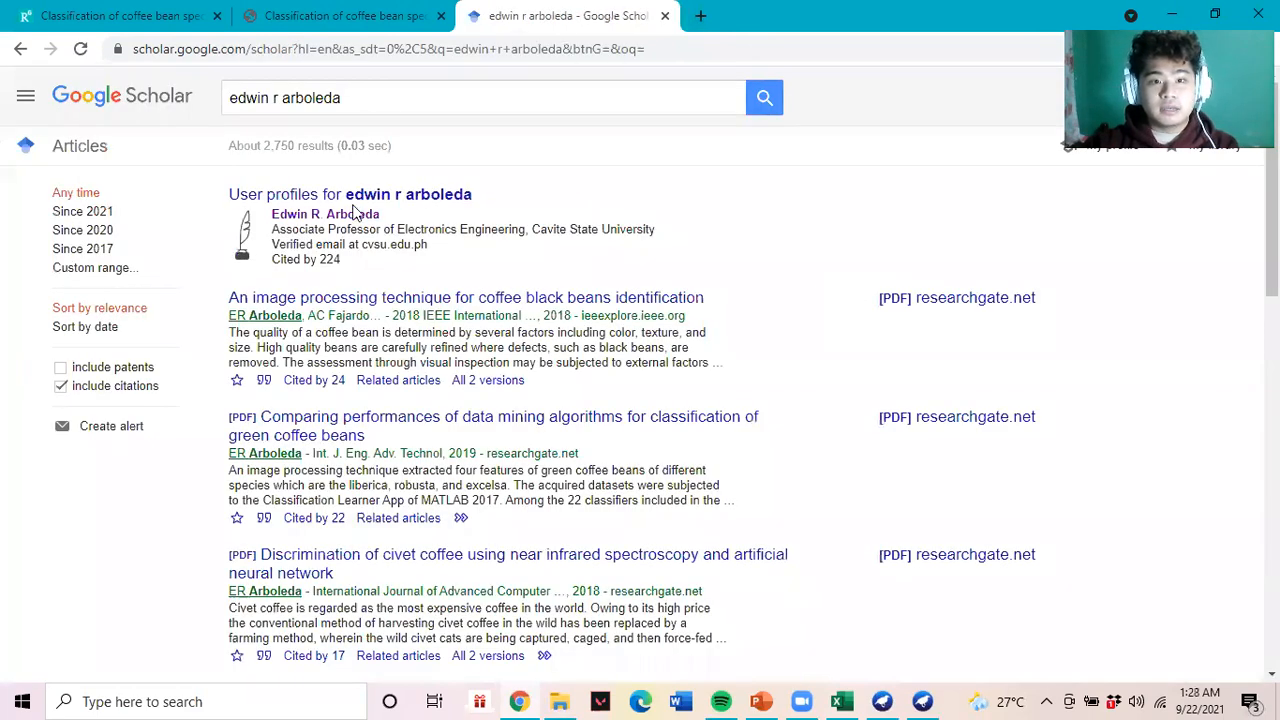
pyautogui.click(358, 214)
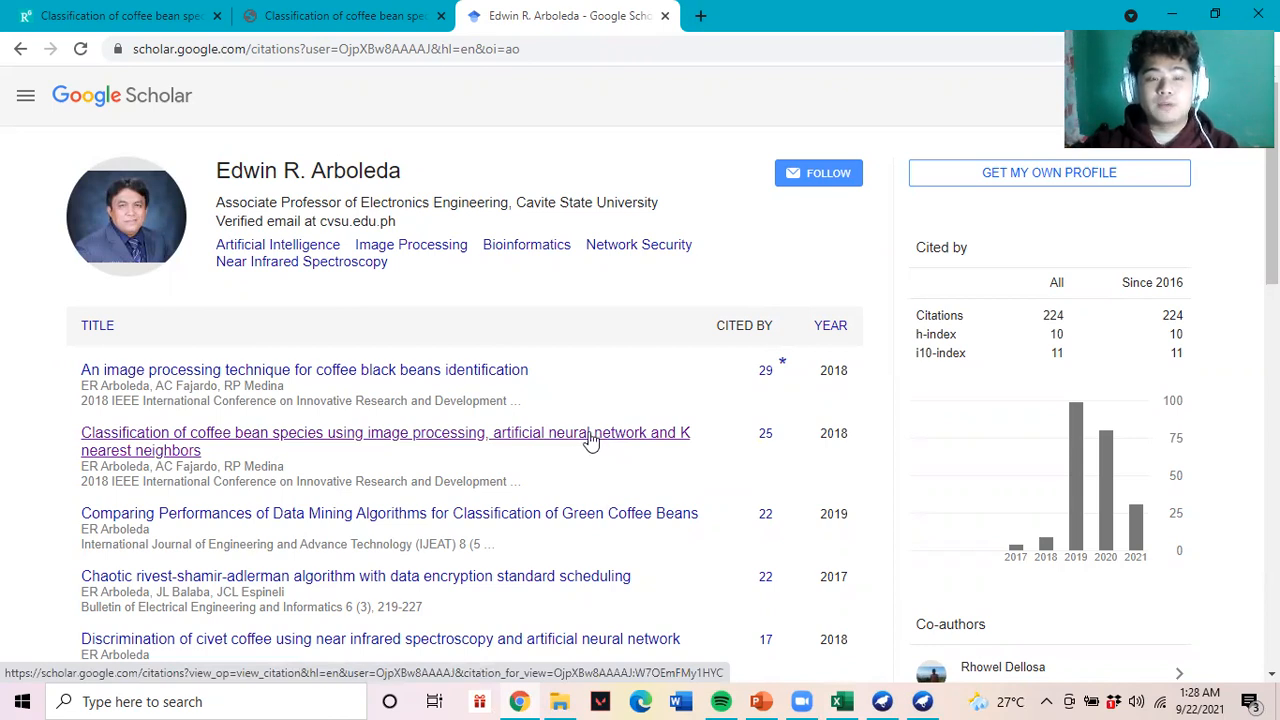
# - Switch to the coffee bean species classification paper and skim its title page, methodology and KNN classifier section
pyautogui.click(95, 10)
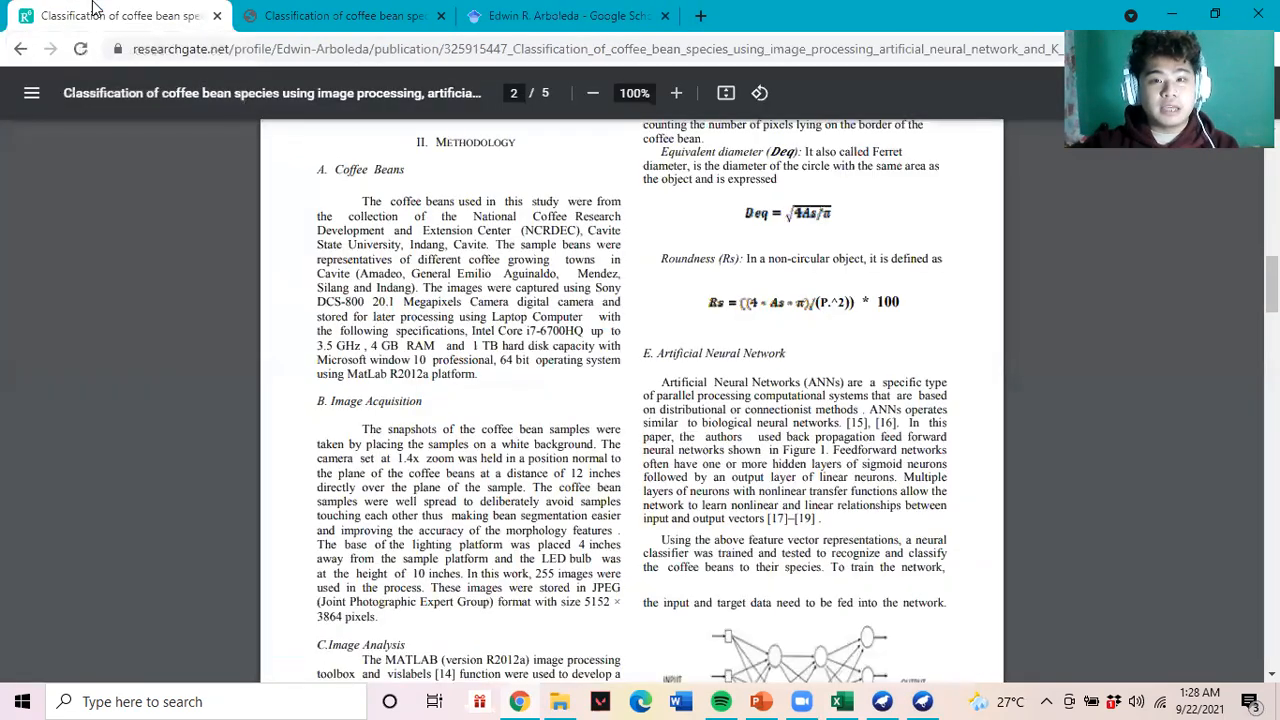
pyautogui.scroll(10, 601, 390)
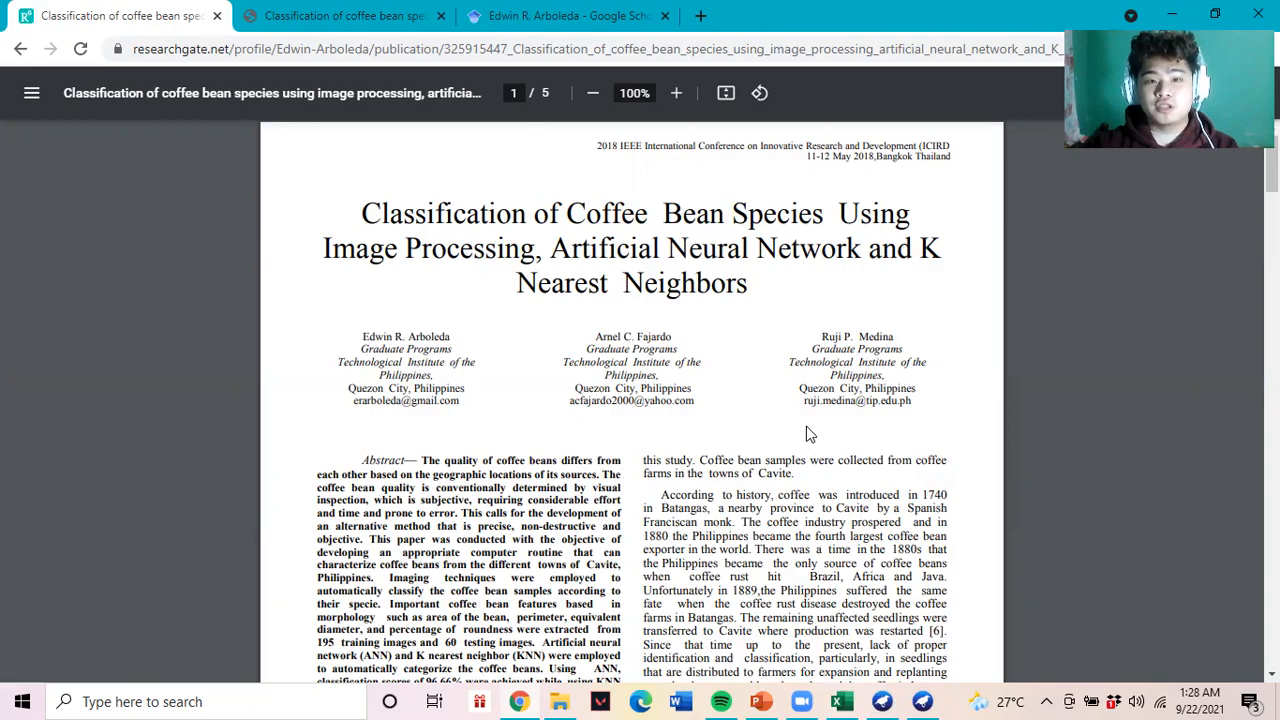
pyautogui.scroll(-3, 805, 427)
pyautogui.scroll(-12, 805, 427)
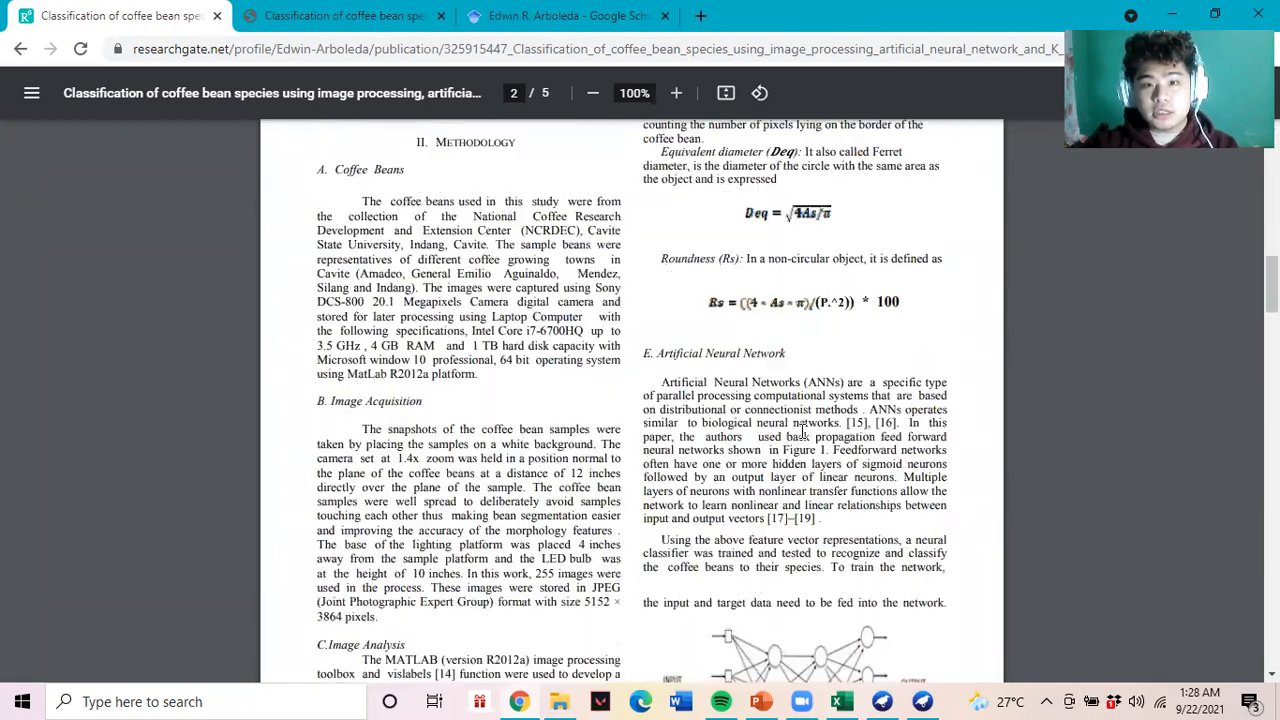
pyautogui.scroll(-10, 805, 432)
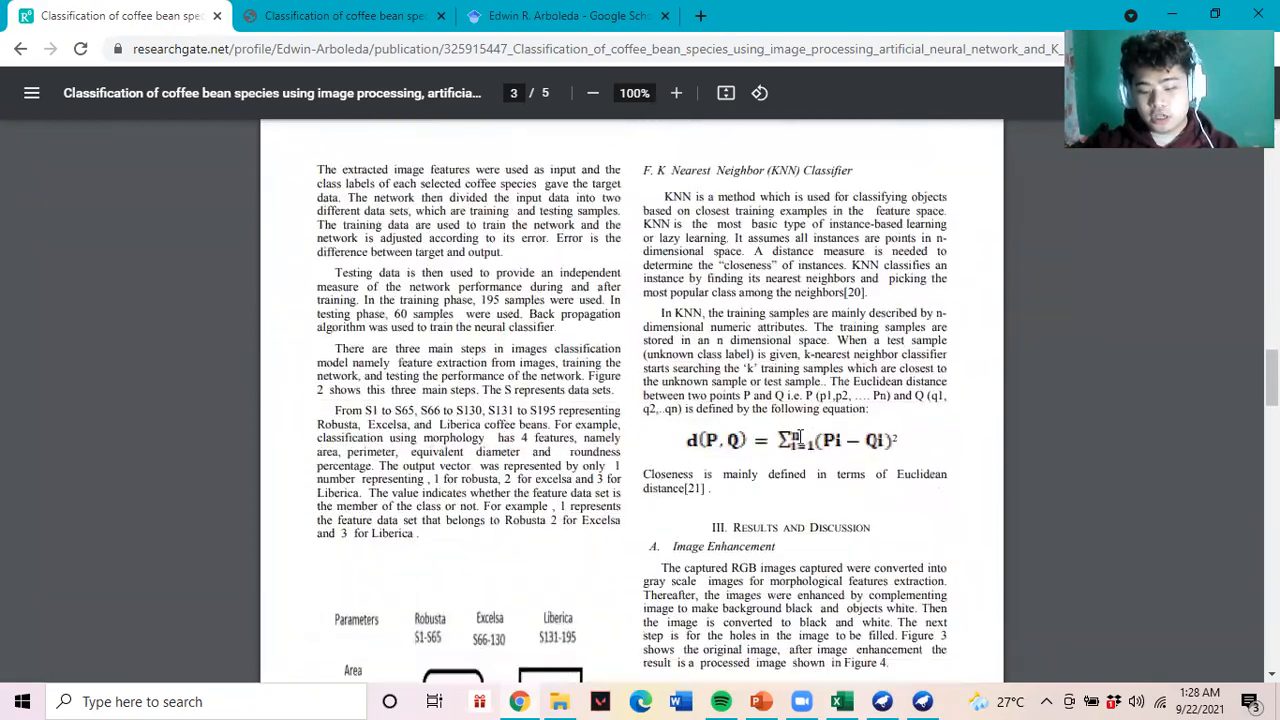
pyautogui.scroll(5, 815, 435)
pyautogui.scroll(20, 815, 436)
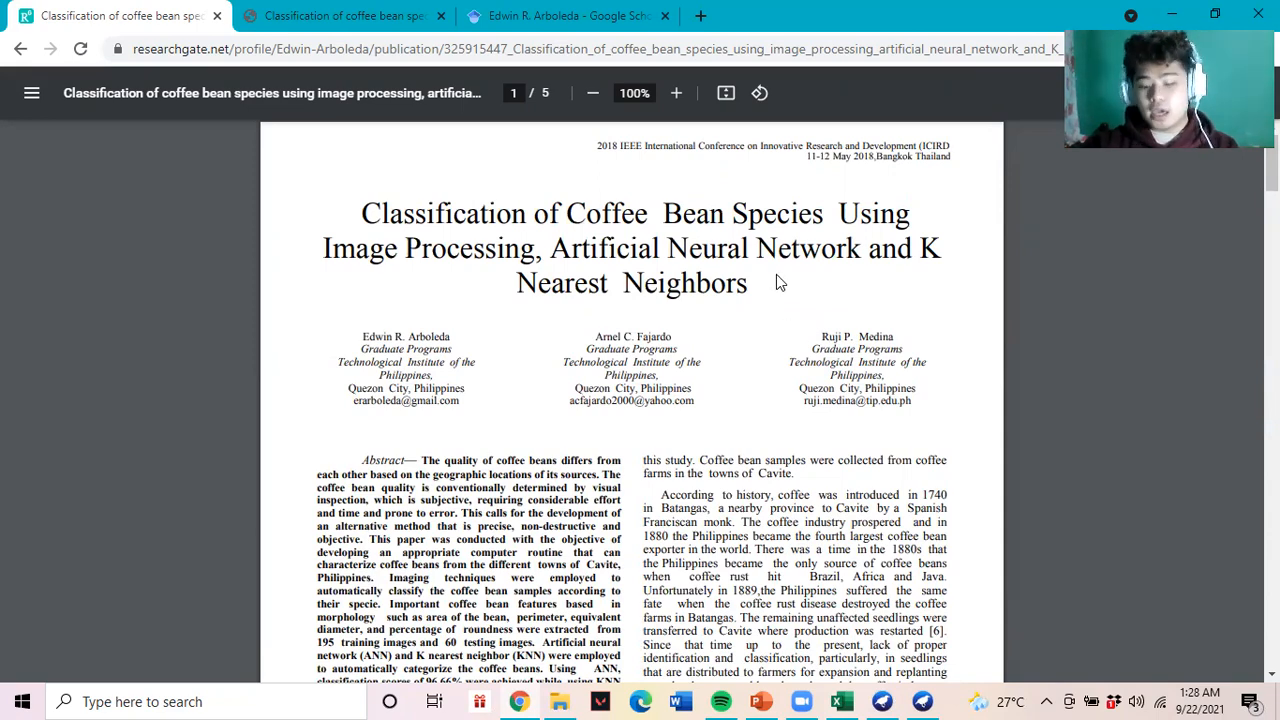
# - Examine the paper's KNN method, feature representation figure, morphological features and result tables, and return to its title page
pyautogui.scroll(-9, 776, 274)
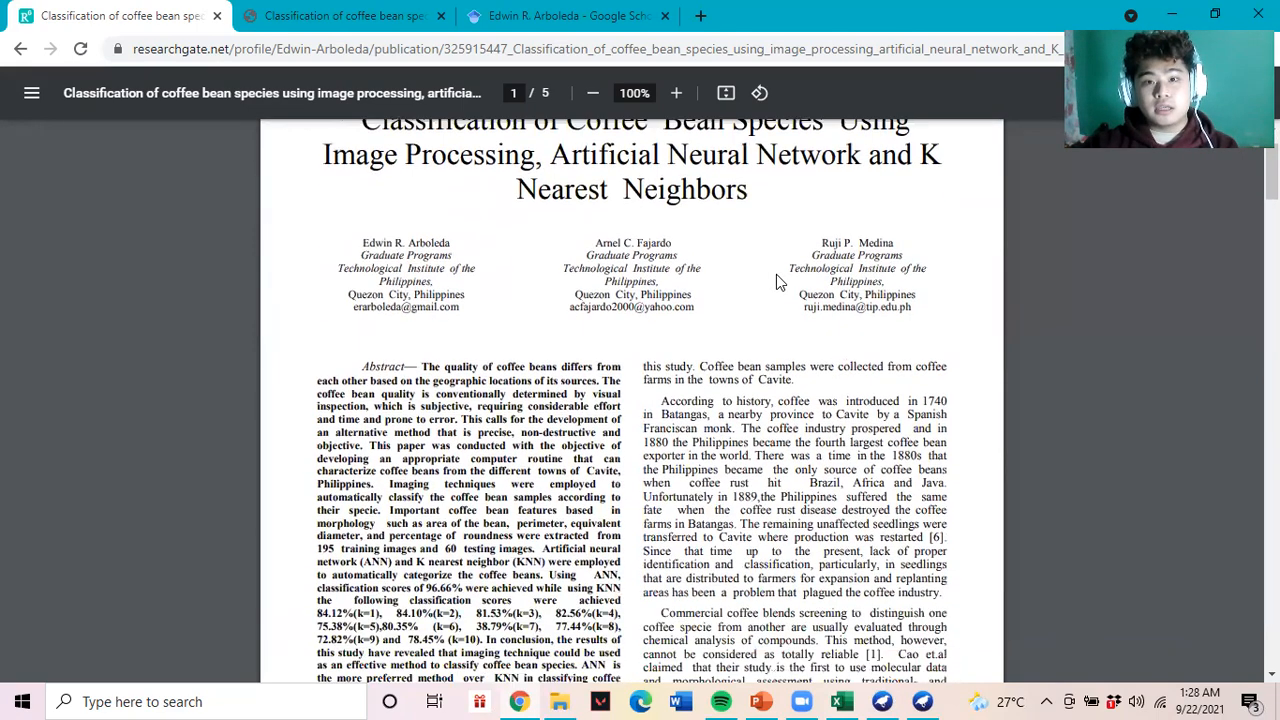
pyautogui.scroll(-9, 776, 274)
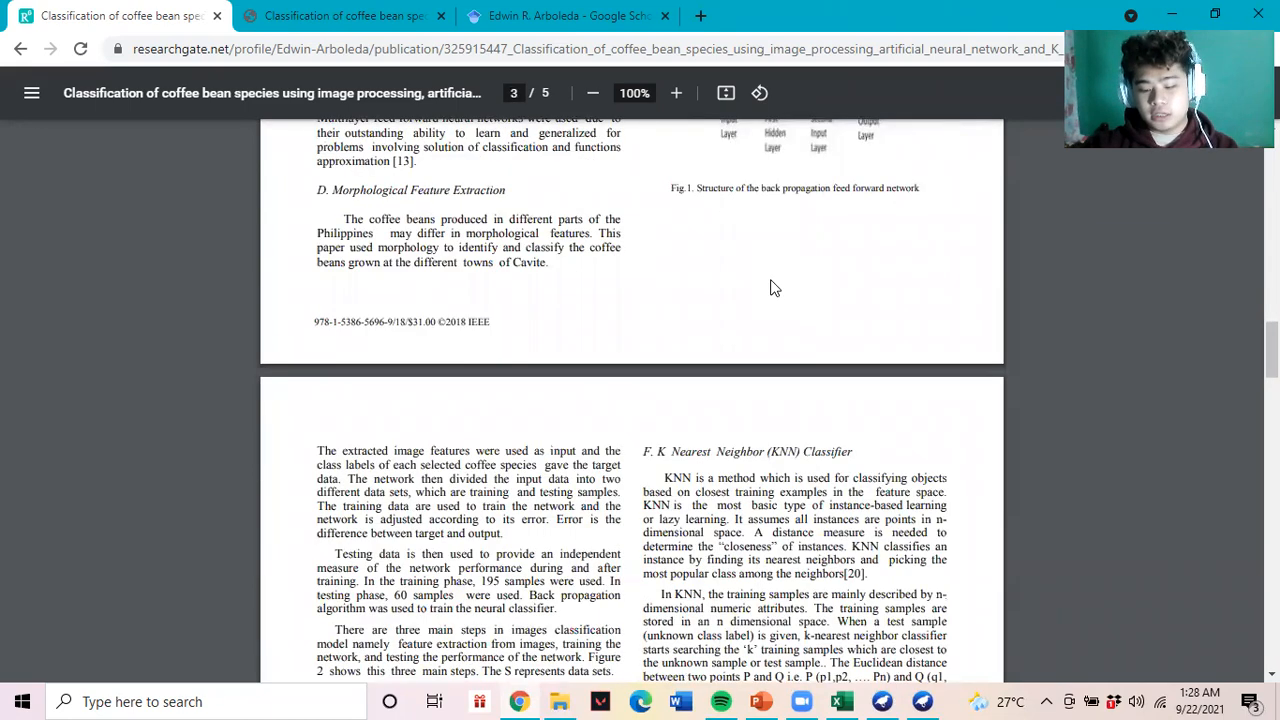
pyautogui.scroll(-2, 771, 288)
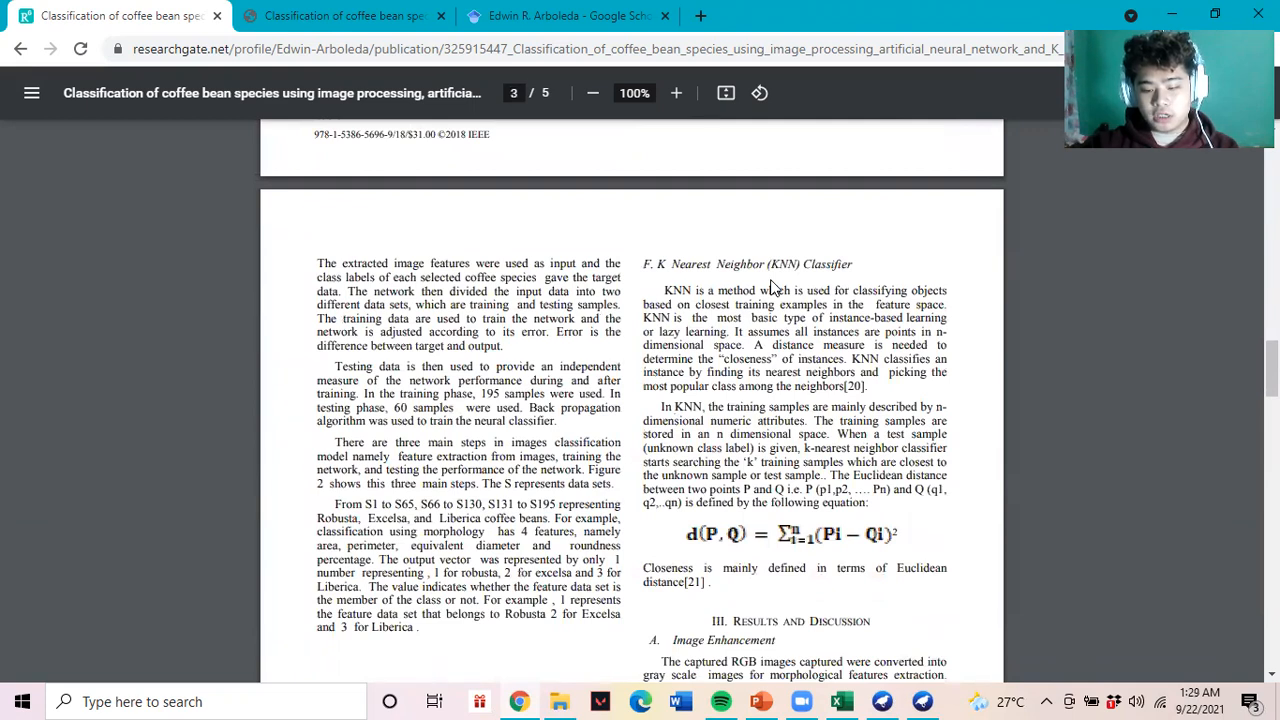
pyautogui.scroll(-1, 771, 288)
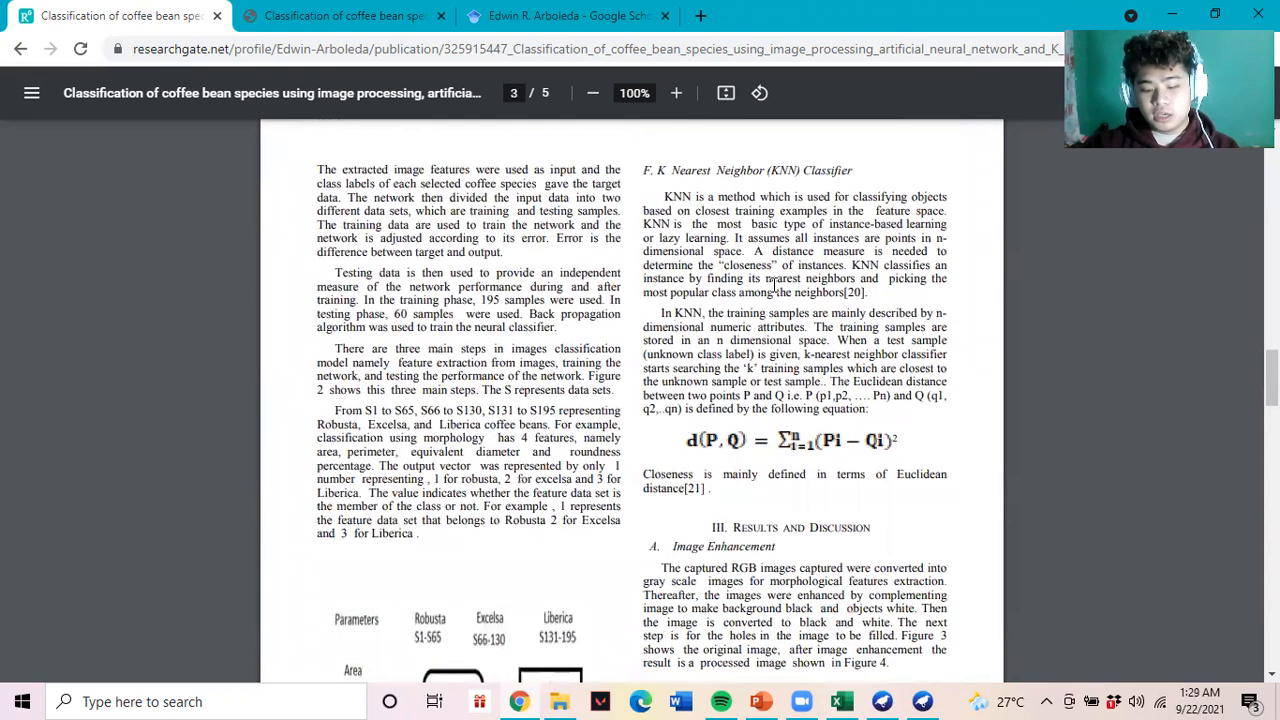
pyautogui.scroll(-5, 773, 288)
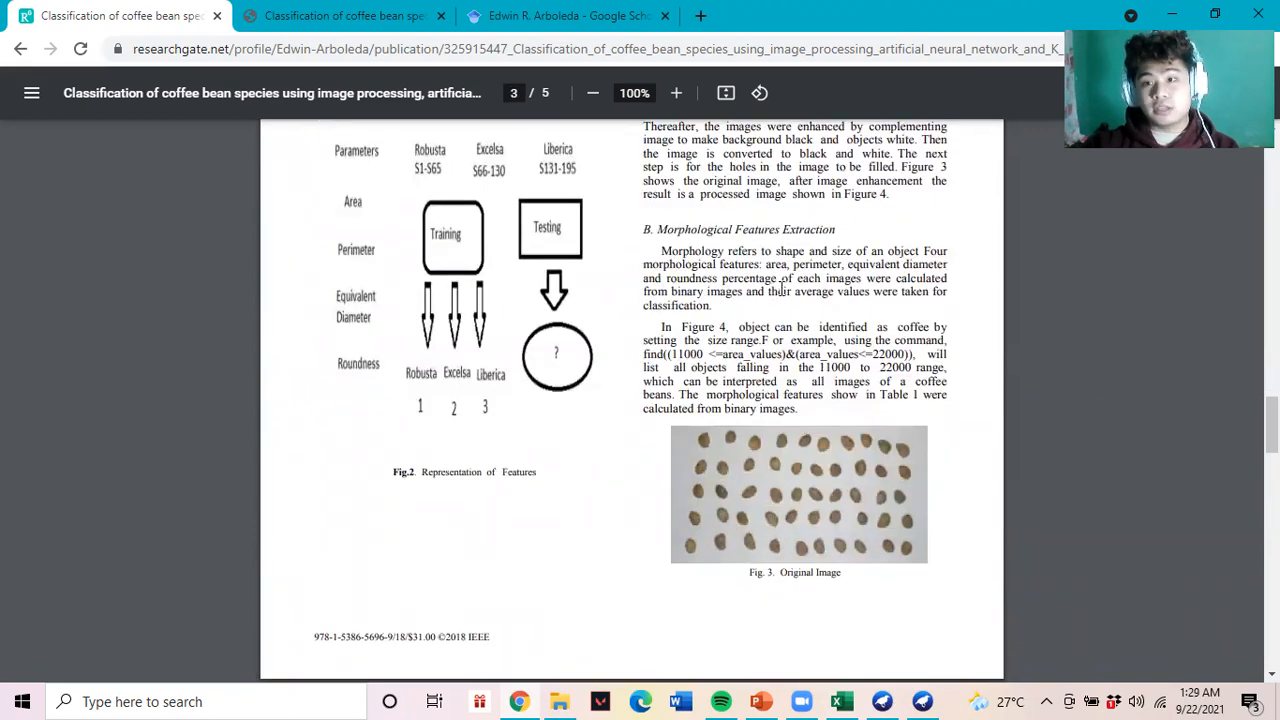
pyautogui.scroll(-7, 786, 307)
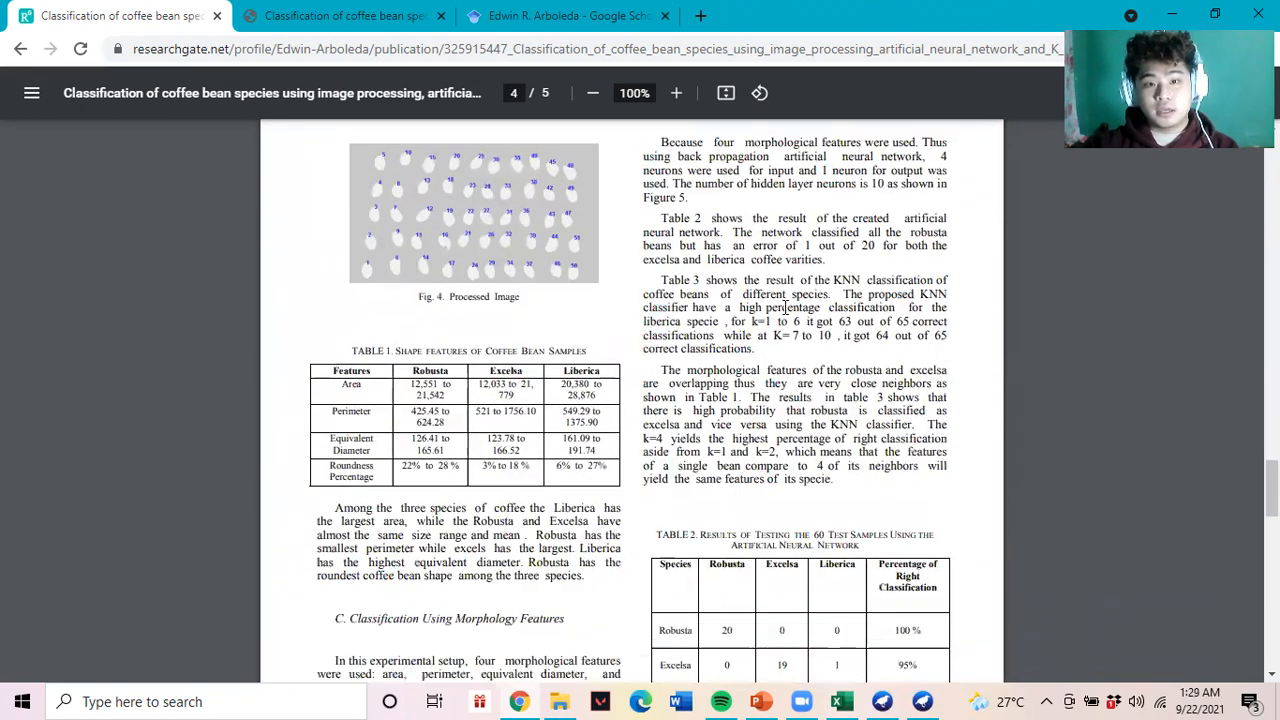
pyautogui.scroll(-1, 786, 307)
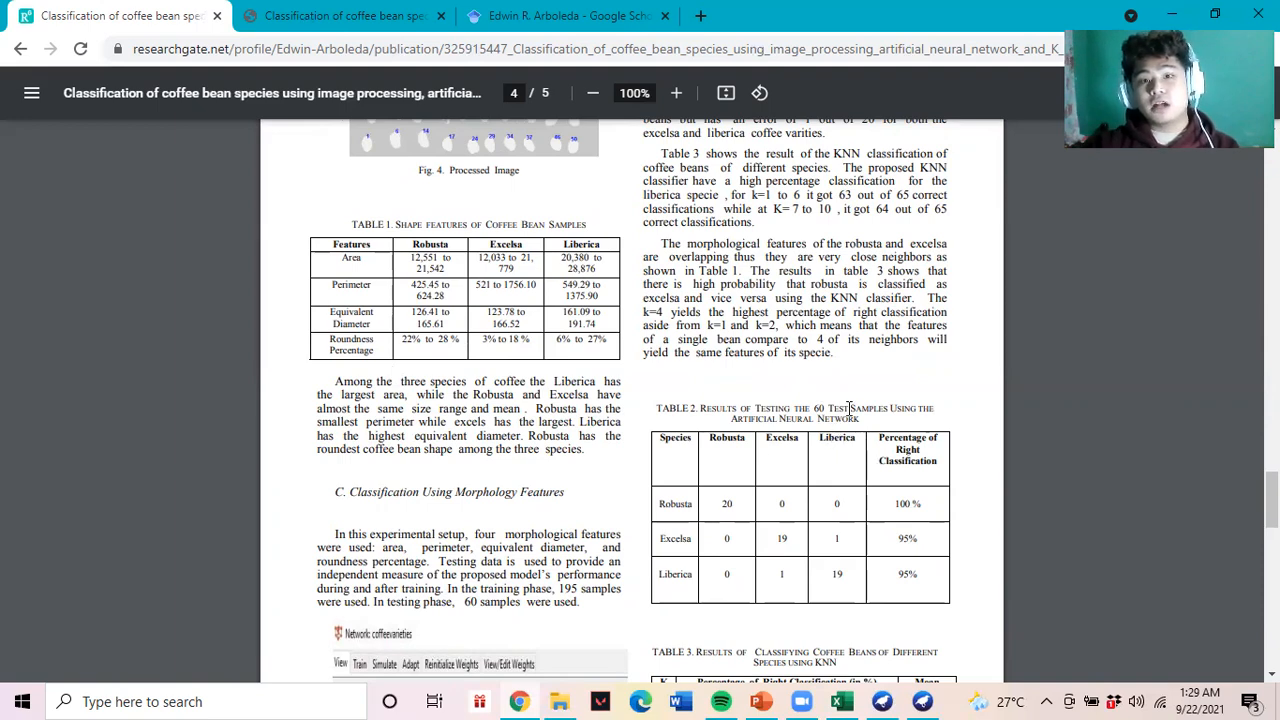
pyautogui.scroll(5, 918, 425)
pyautogui.scroll(15, 924, 443)
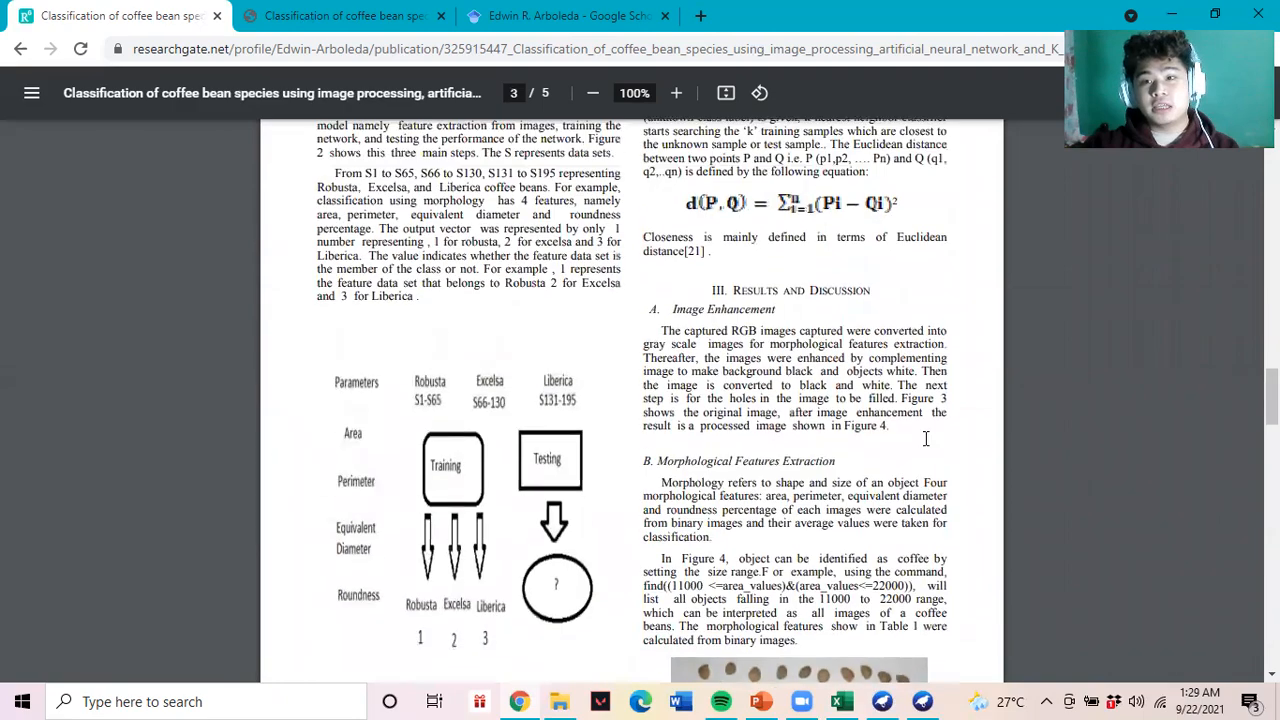
pyautogui.scroll(4, 924, 437)
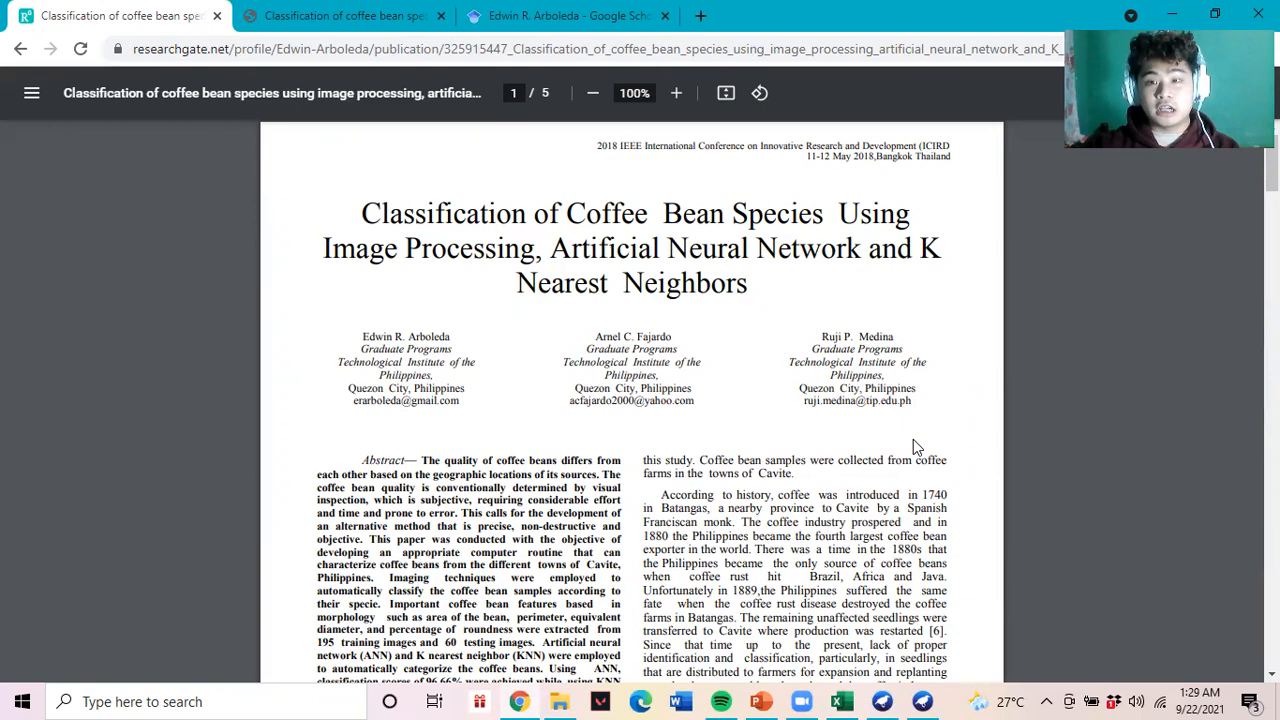
pyautogui.scroll(-3, 913, 439)
pyautogui.scroll(3, 905, 459)
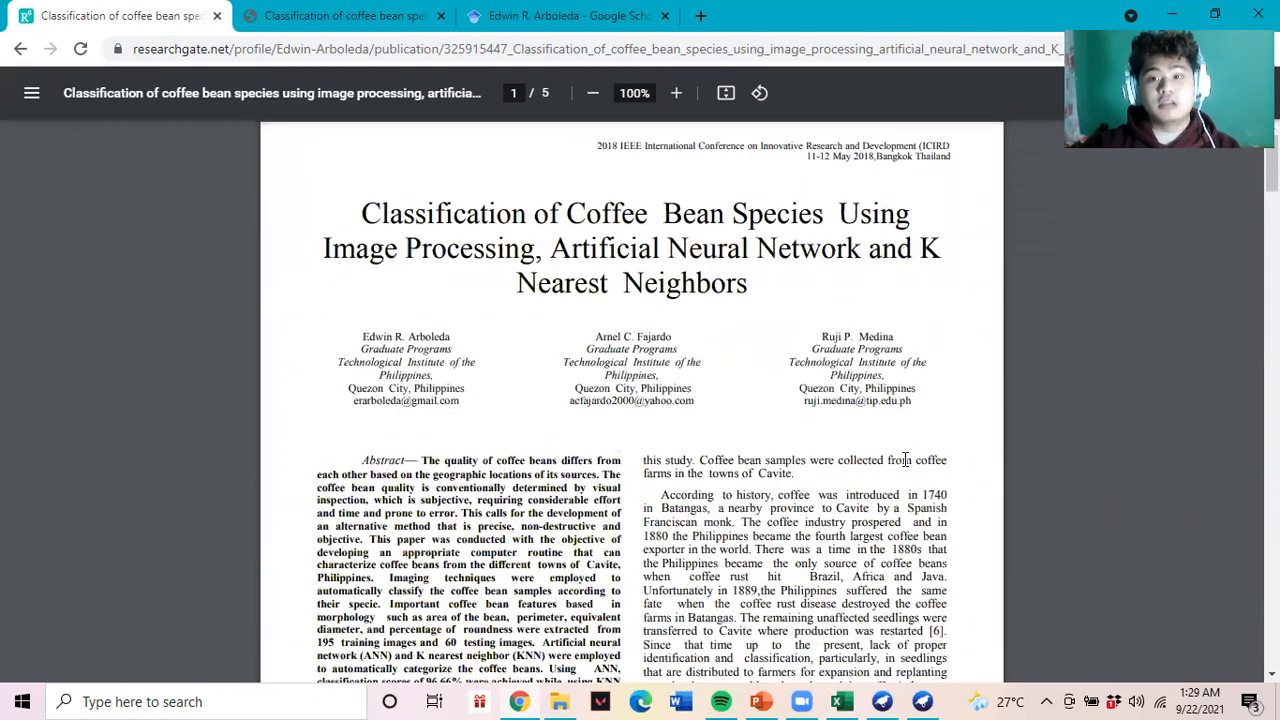
# - Search Google for "weka" in a new tab and open the Weka 3: Machine Learning Software in Java site
pyautogui.click(700, 15)
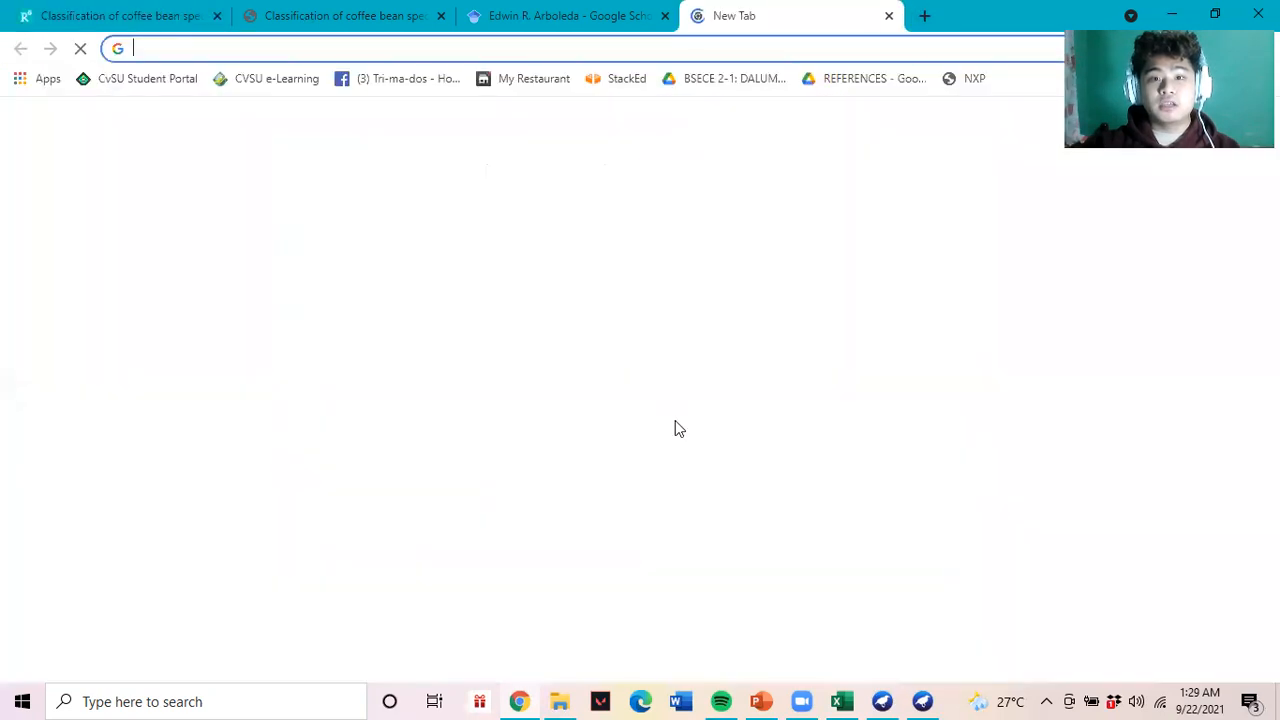
pyautogui.click(537, 469)
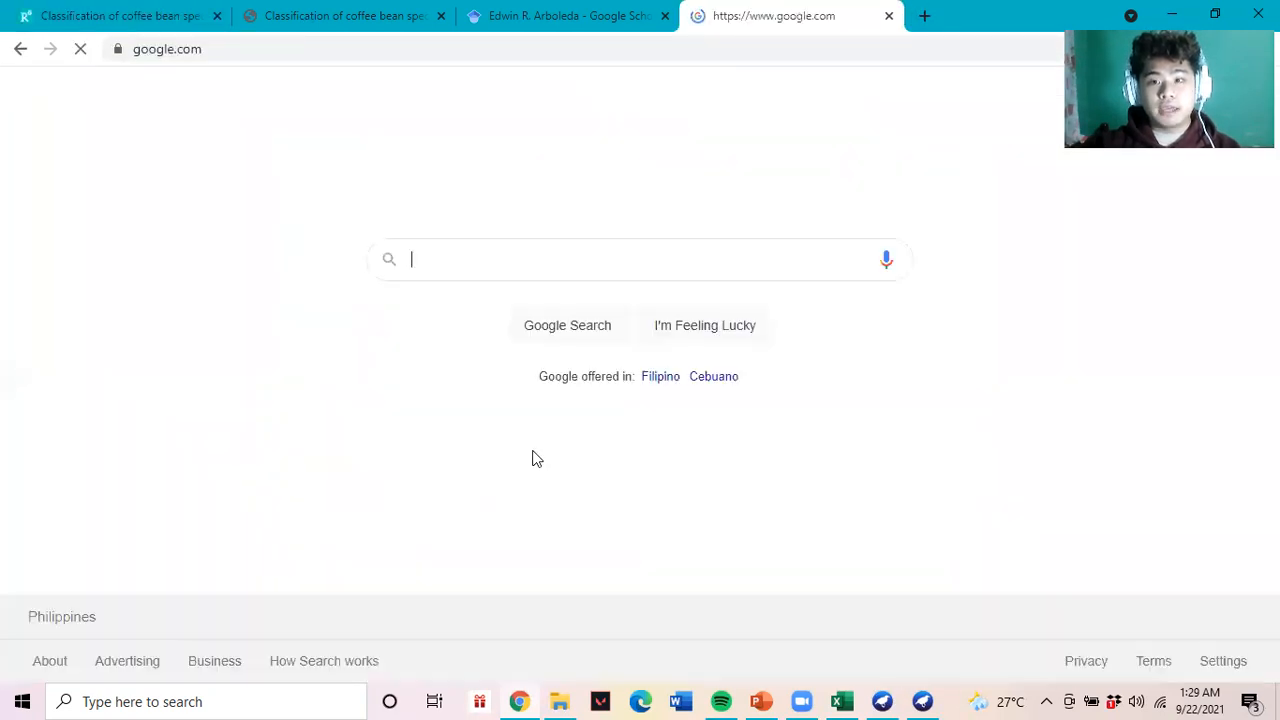
pyautogui.click(508, 264)
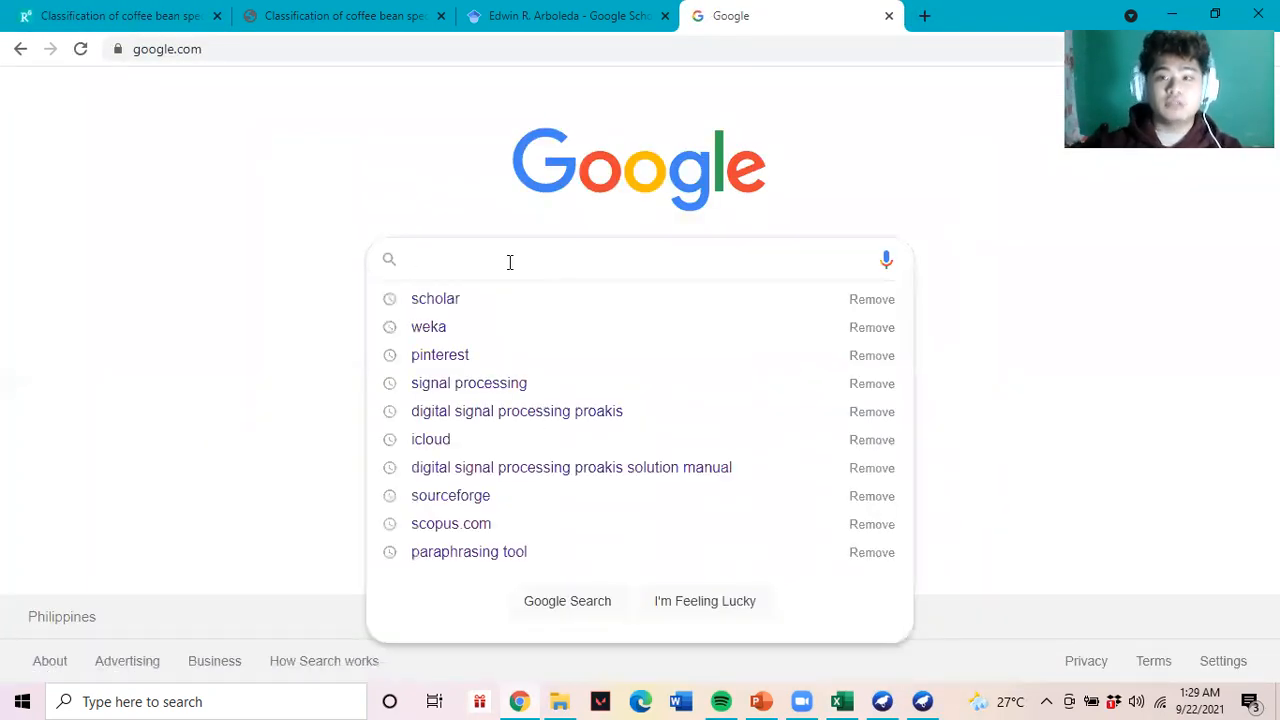
pyautogui.click(430, 327)
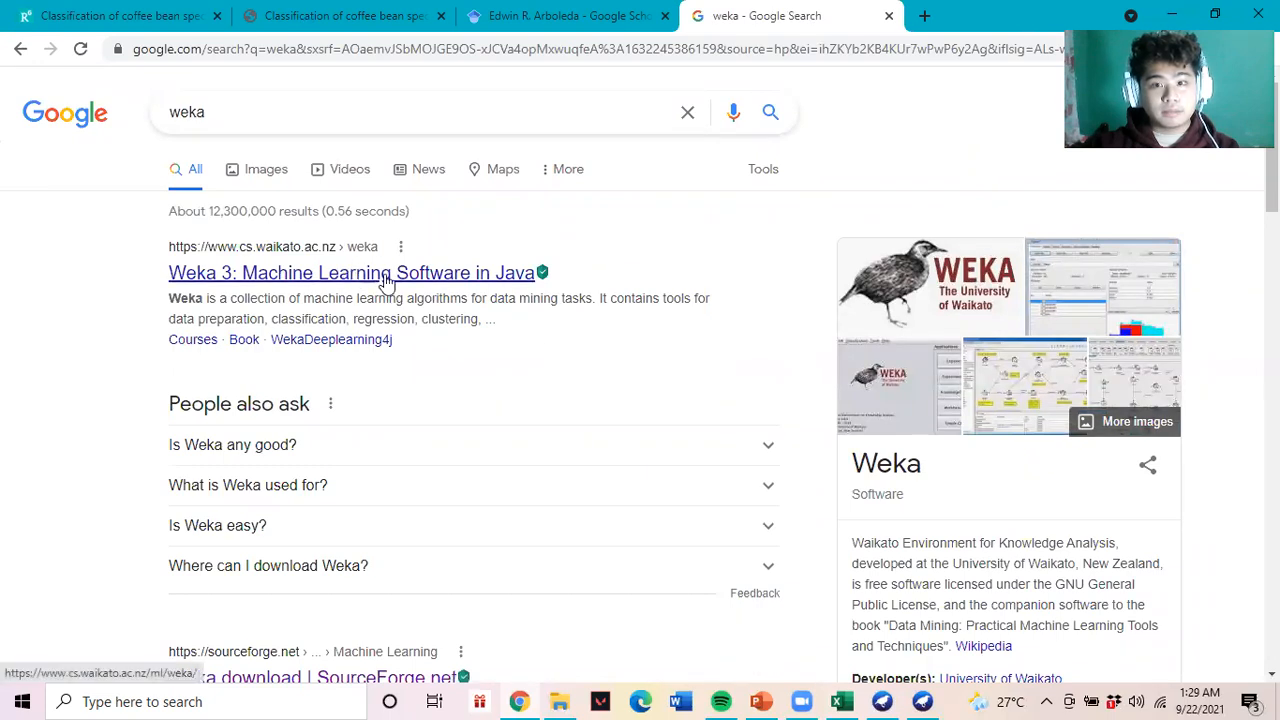
pyautogui.click(301, 282)
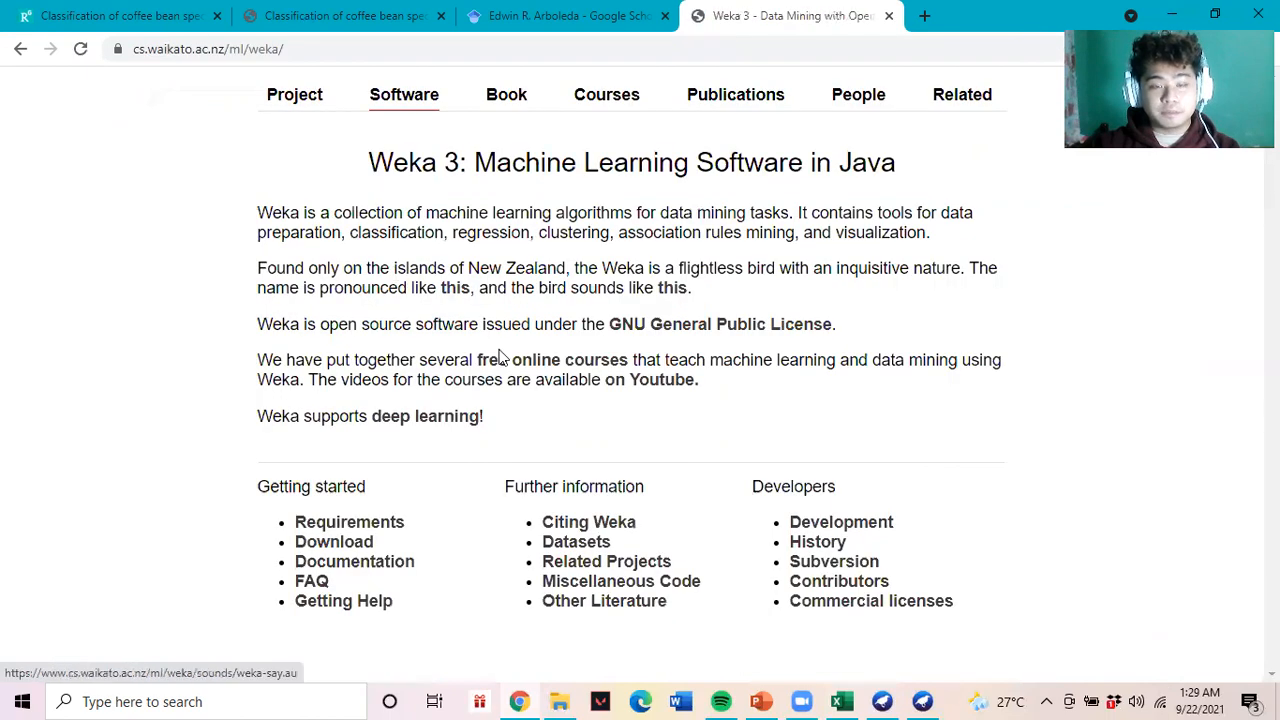
# - Open Weka's download page and review the stable version's installers for Windows and Mac OS
pyautogui.click(364, 532)
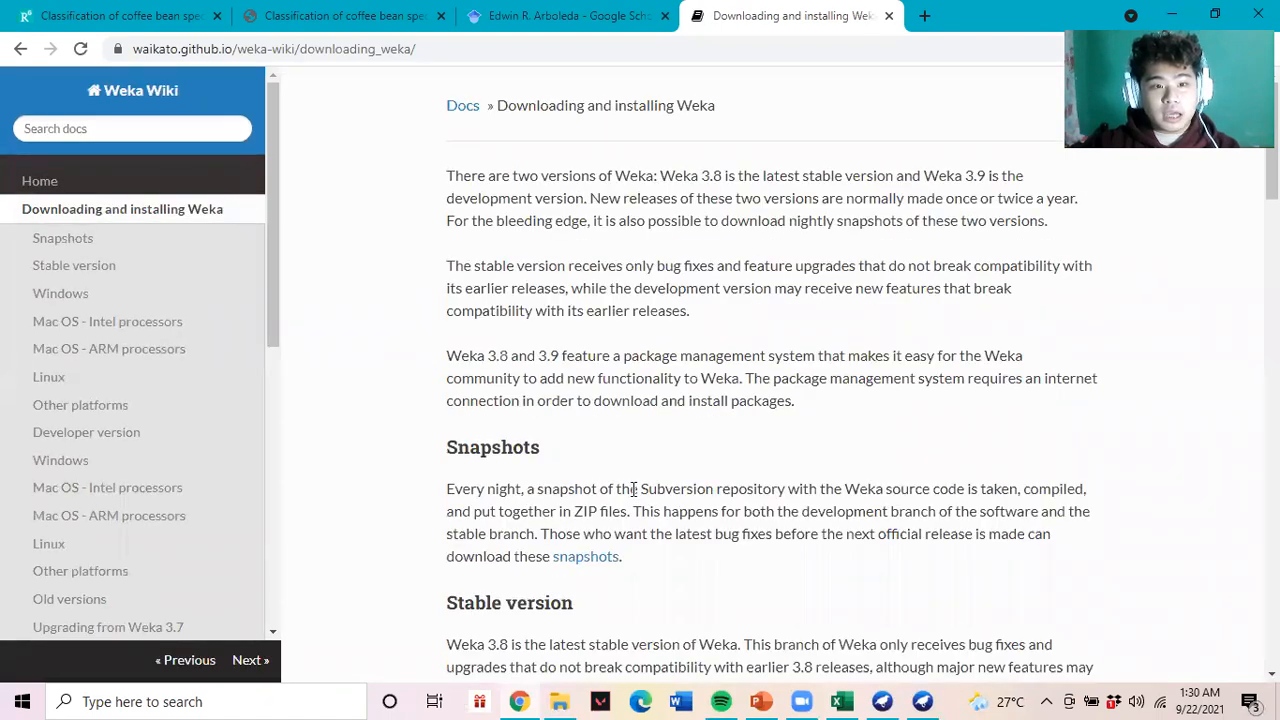
pyautogui.scroll(-3, 632, 489)
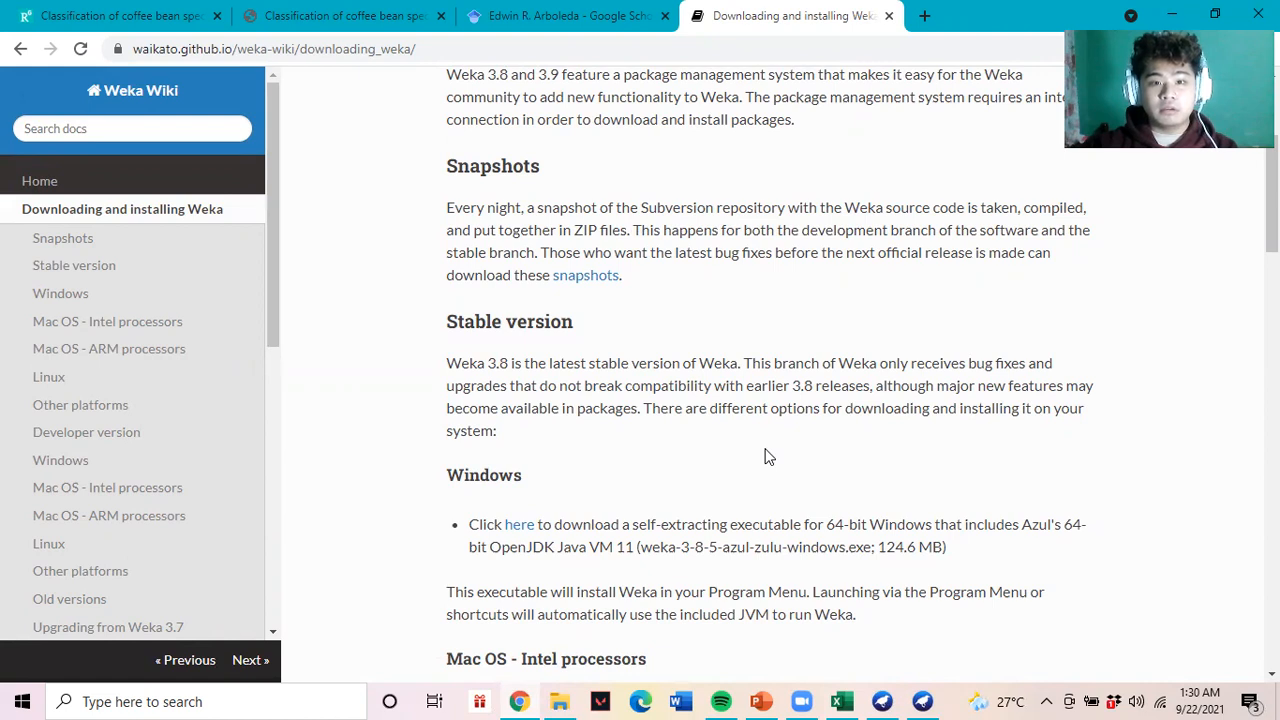
pyautogui.scroll(-3, 766, 456)
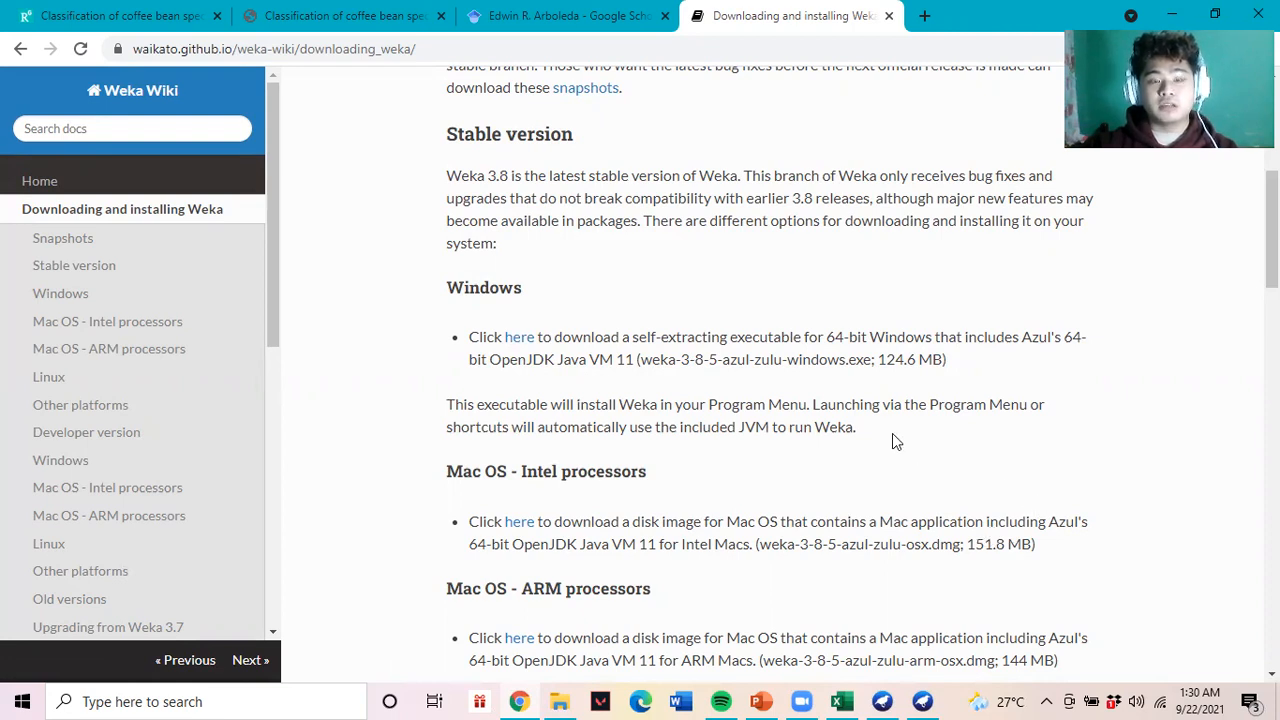
pyautogui.scroll(2, 892, 435)
pyautogui.scroll(-2, 879, 517)
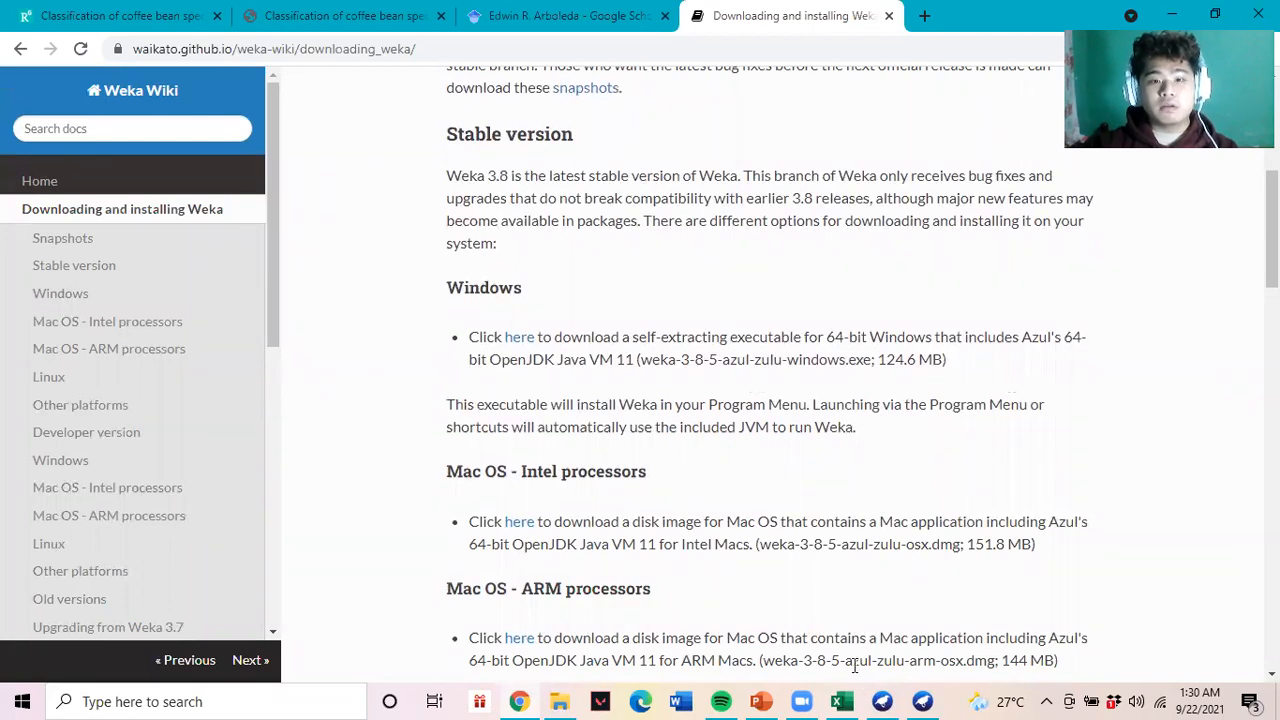
# - Switch to the Cavite-Coffee-Beans-Data-Set-80-samples-each-class workbook in Excel and examine its data up to the header row
pyautogui.click(842, 700)
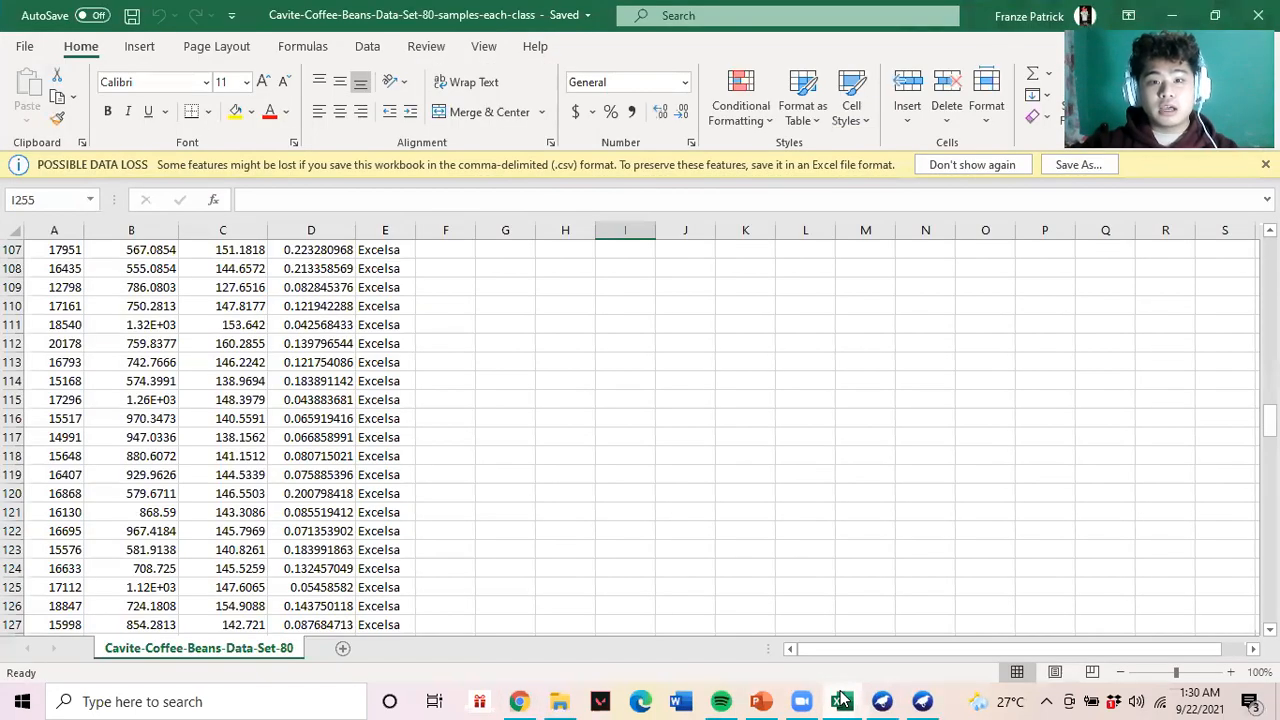
pyautogui.scroll(20, 762, 437)
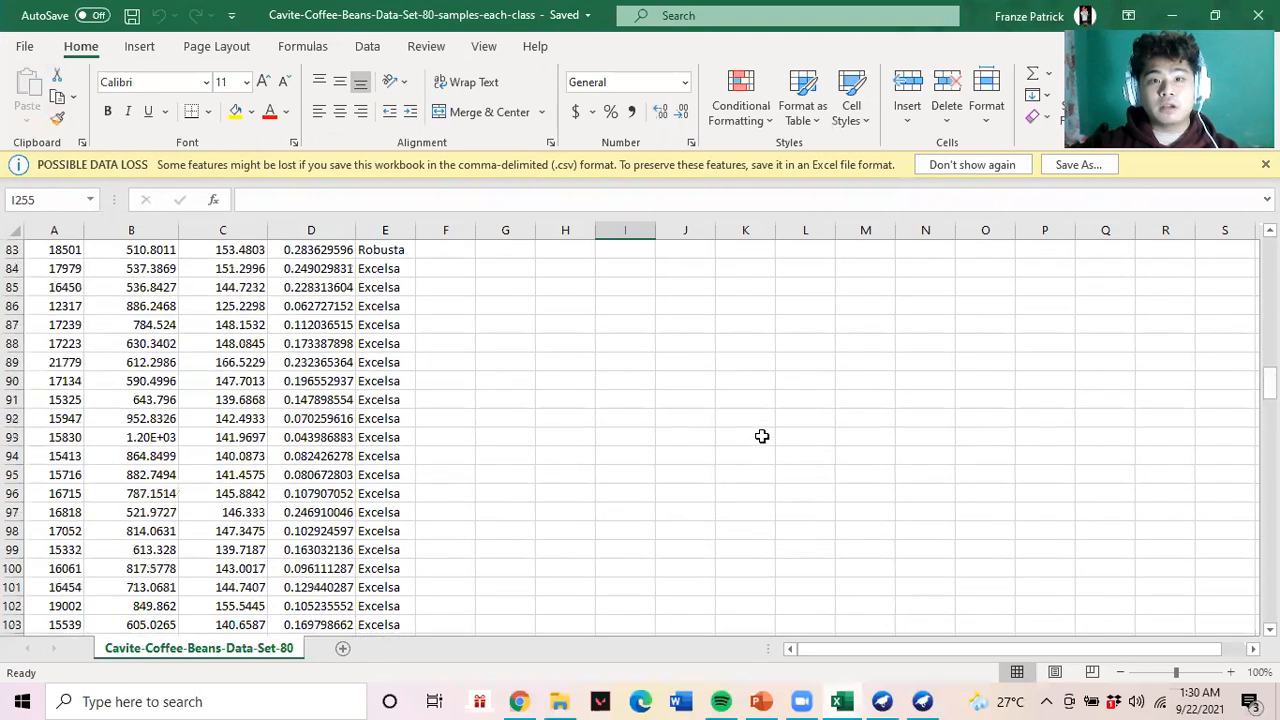
pyautogui.scroll(9, 750, 417)
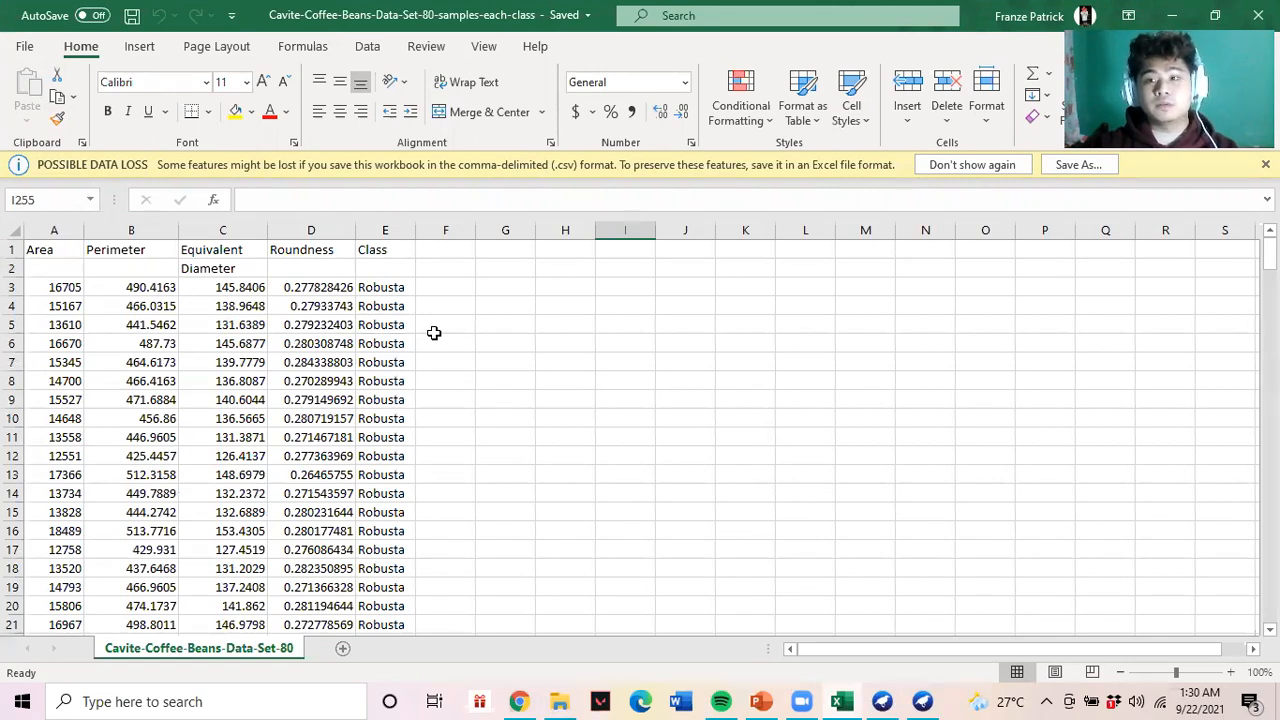
# - Open the Save As options for the coffee bean data set to check the CSV UTF-8 file type
pyautogui.click(24, 48)
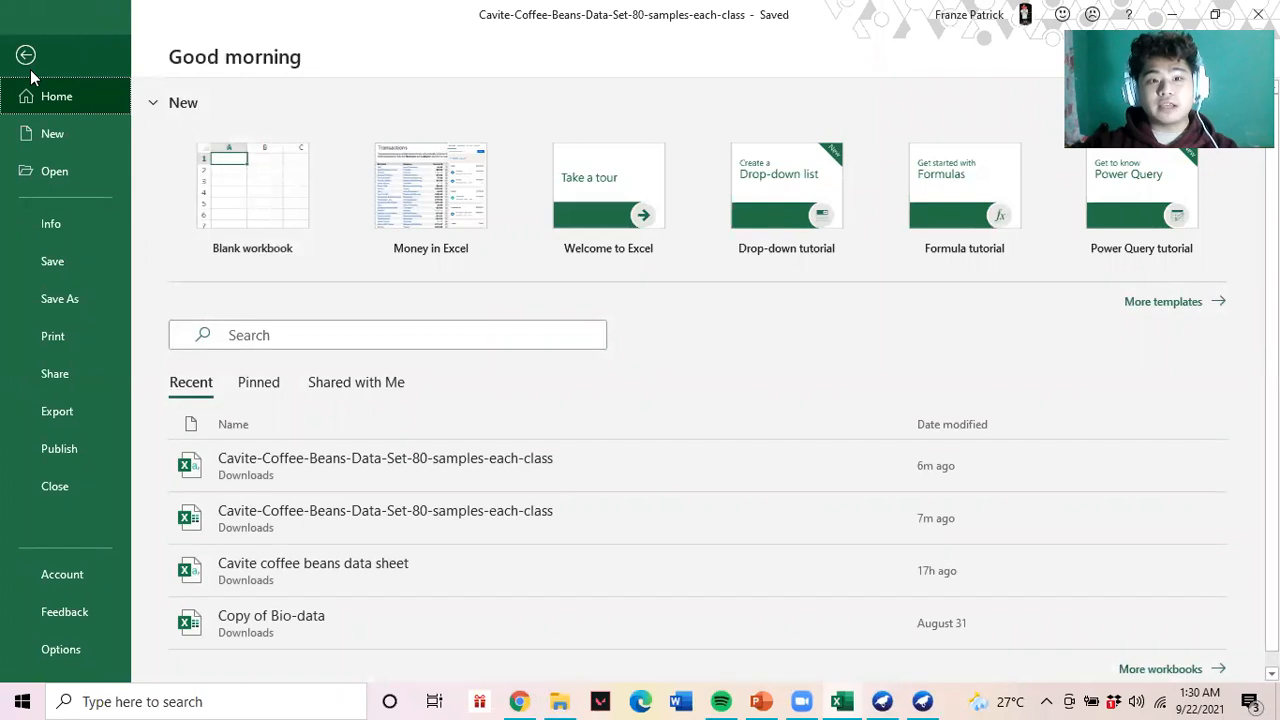
pyautogui.click(71, 298)
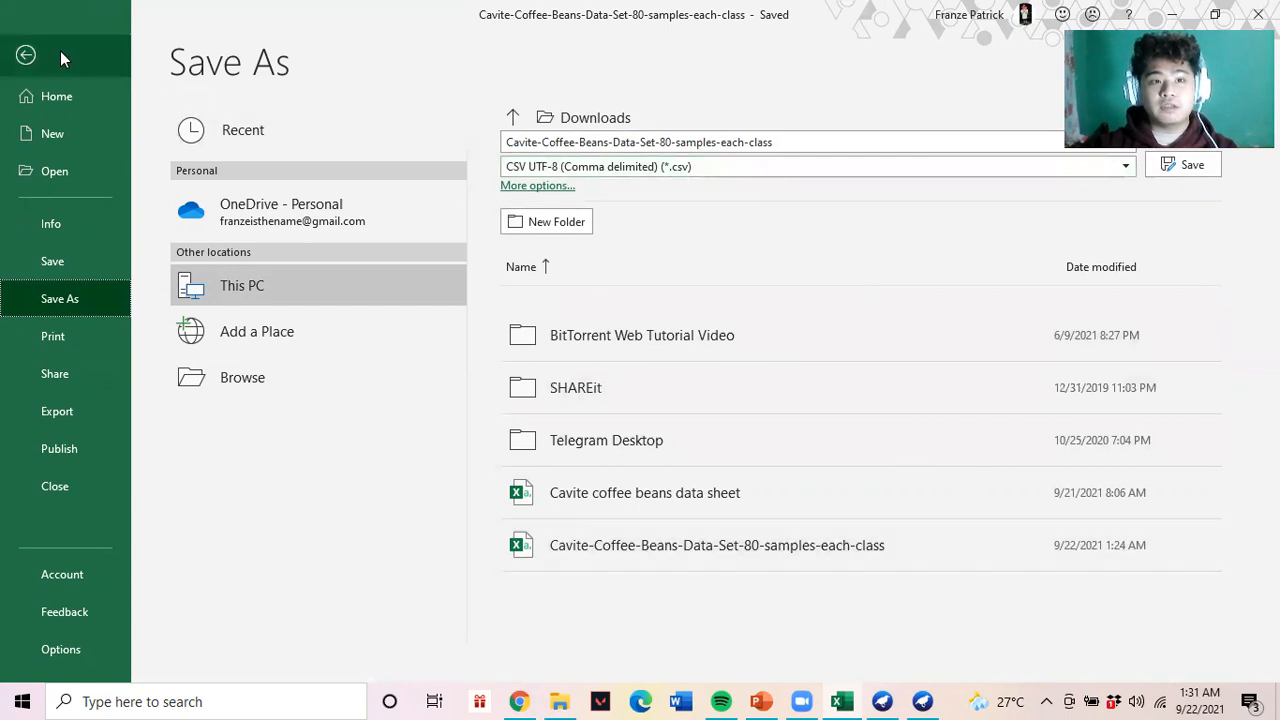
# - Leave the Save As options, switch to the Weka GUI Chooser, and launch its ArffViewer tool
pyautogui.click(30, 55)
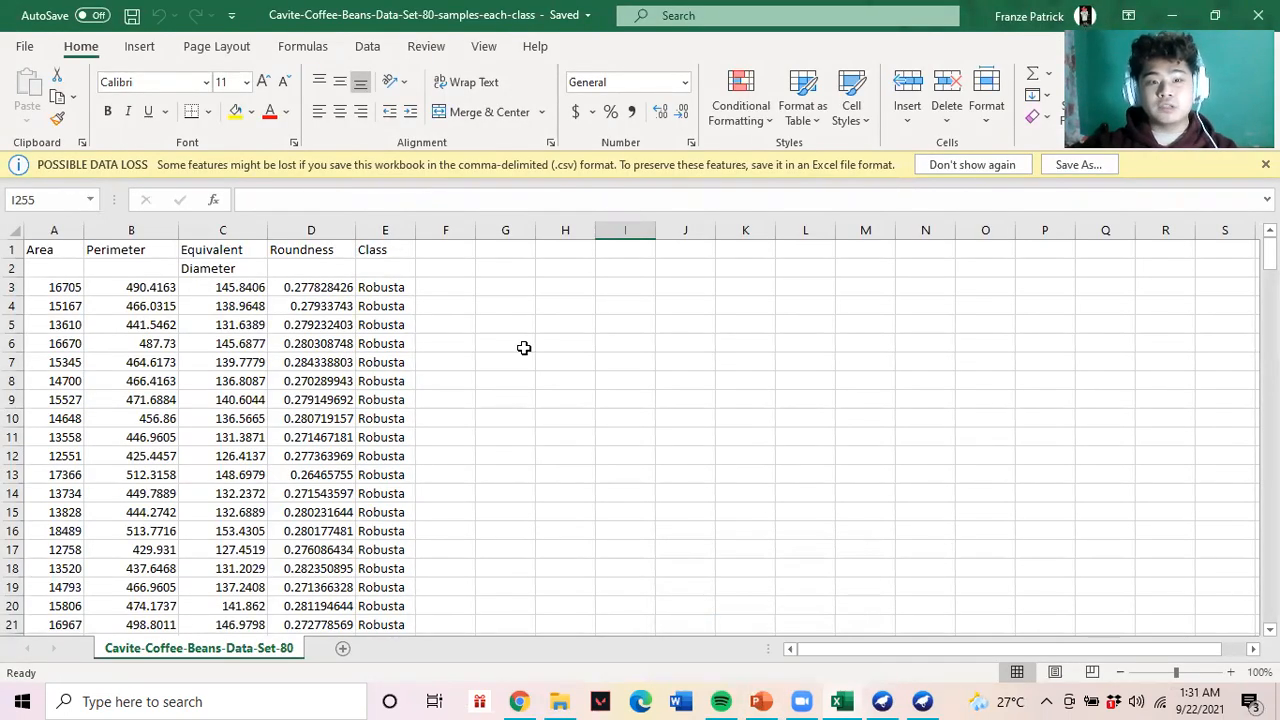
pyautogui.click(36, 698)
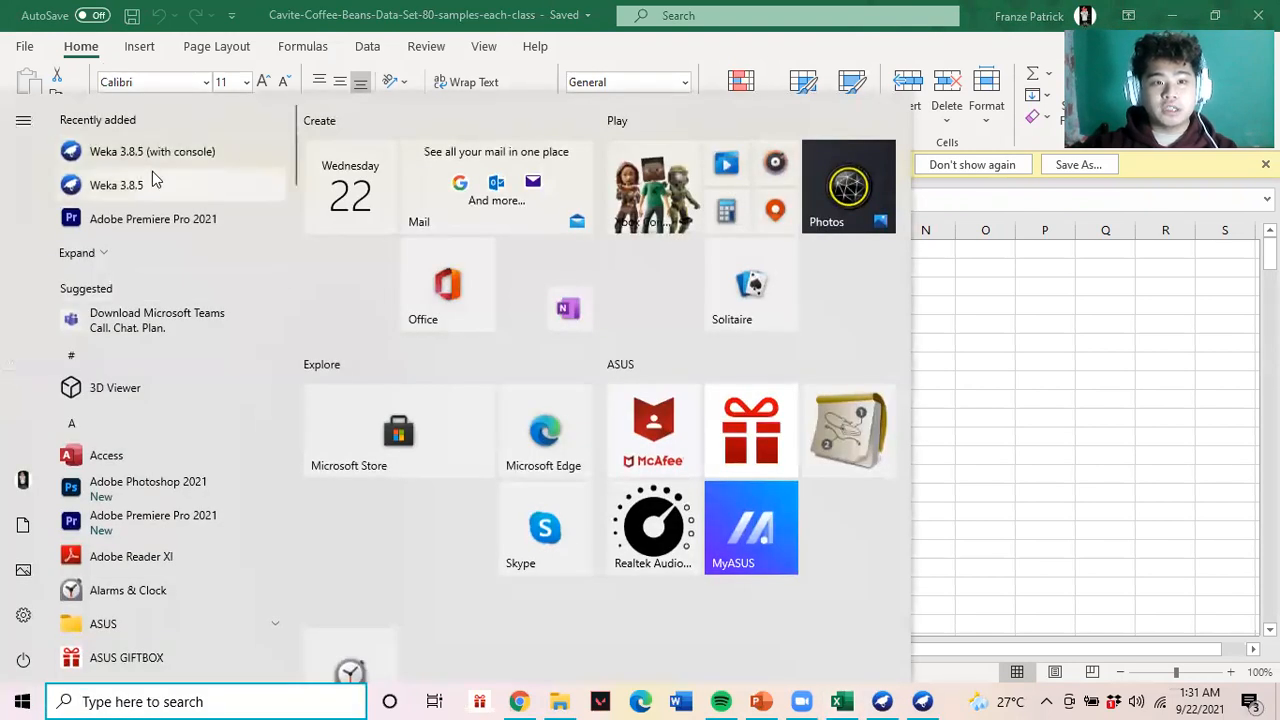
pyautogui.click(920, 700)
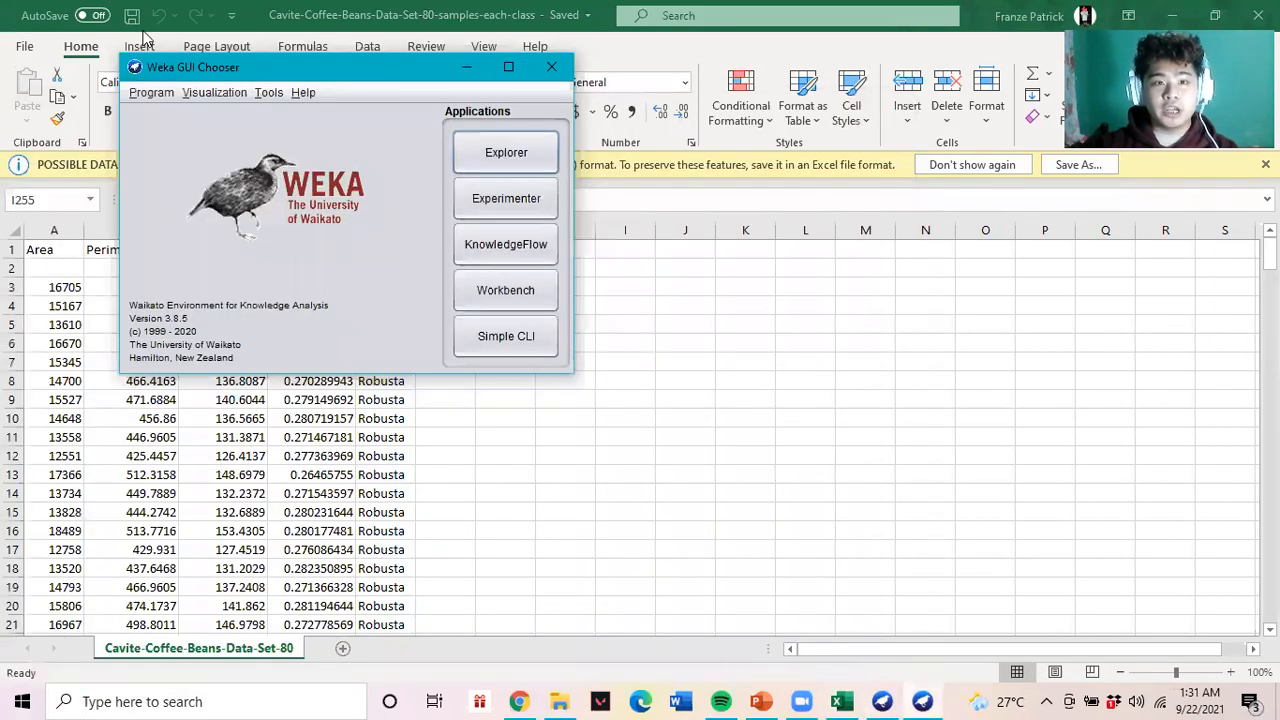
pyautogui.click(509, 68)
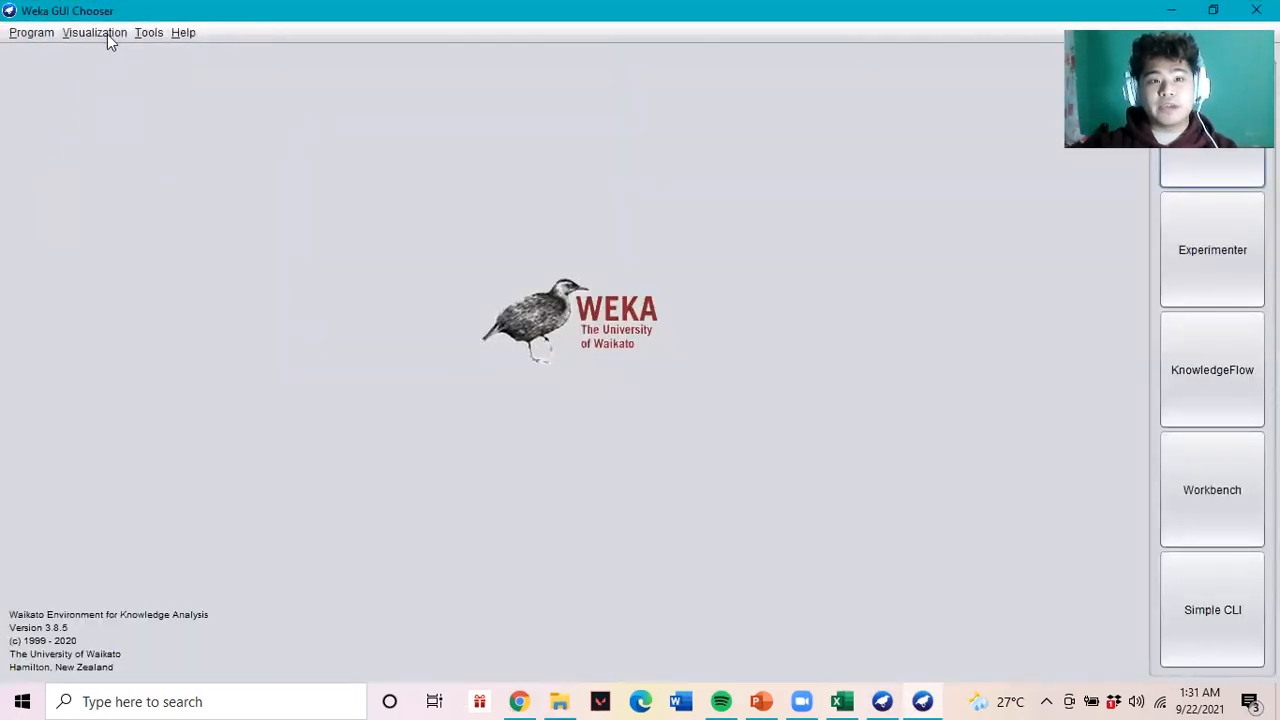
pyautogui.click(147, 33)
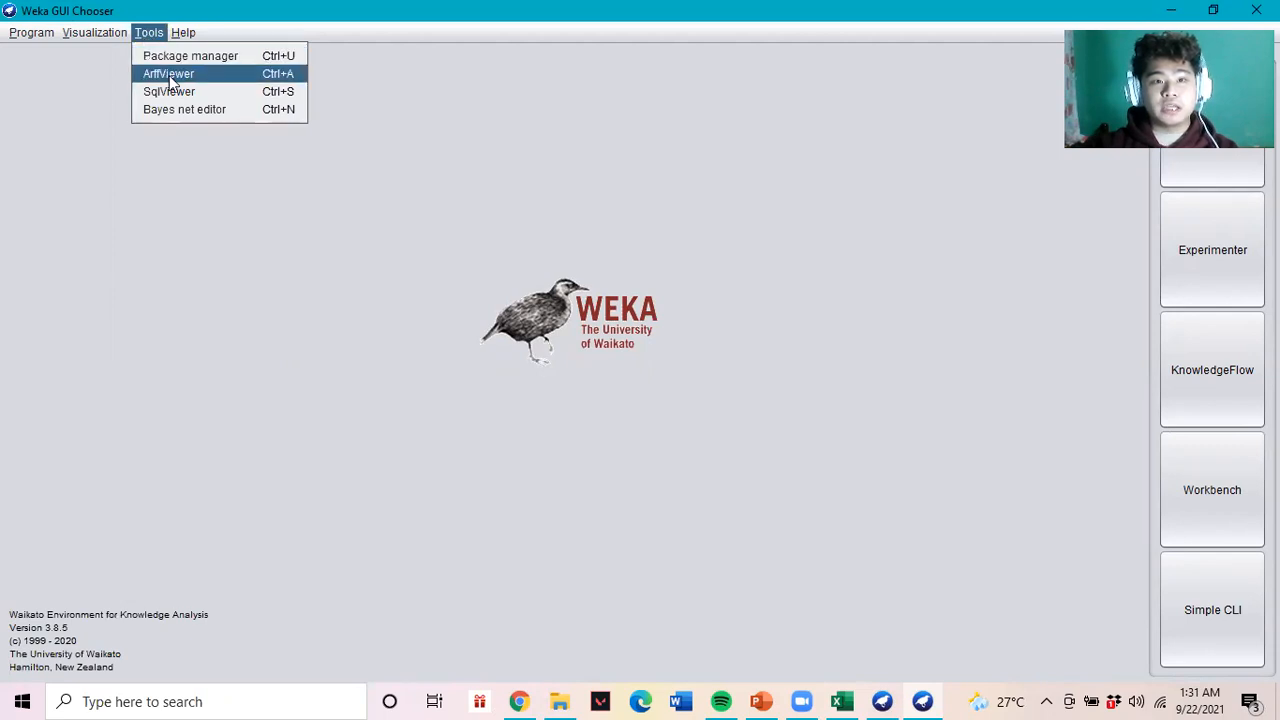
pyautogui.click(221, 75)
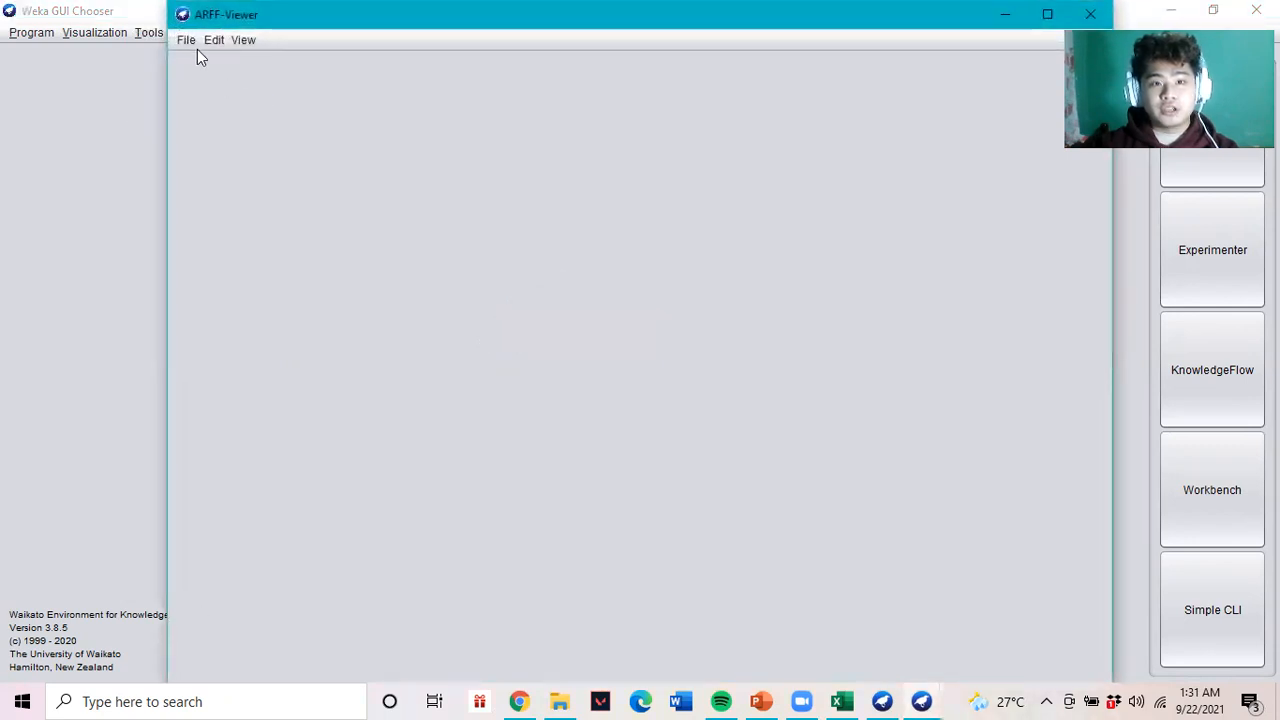
# - Open Cavite-Coffee-Beans-Data-Set-80-samples-each-class.csv from Downloads in the ARFF-Viewer, using the CSV data files type
pyautogui.click(186, 40)
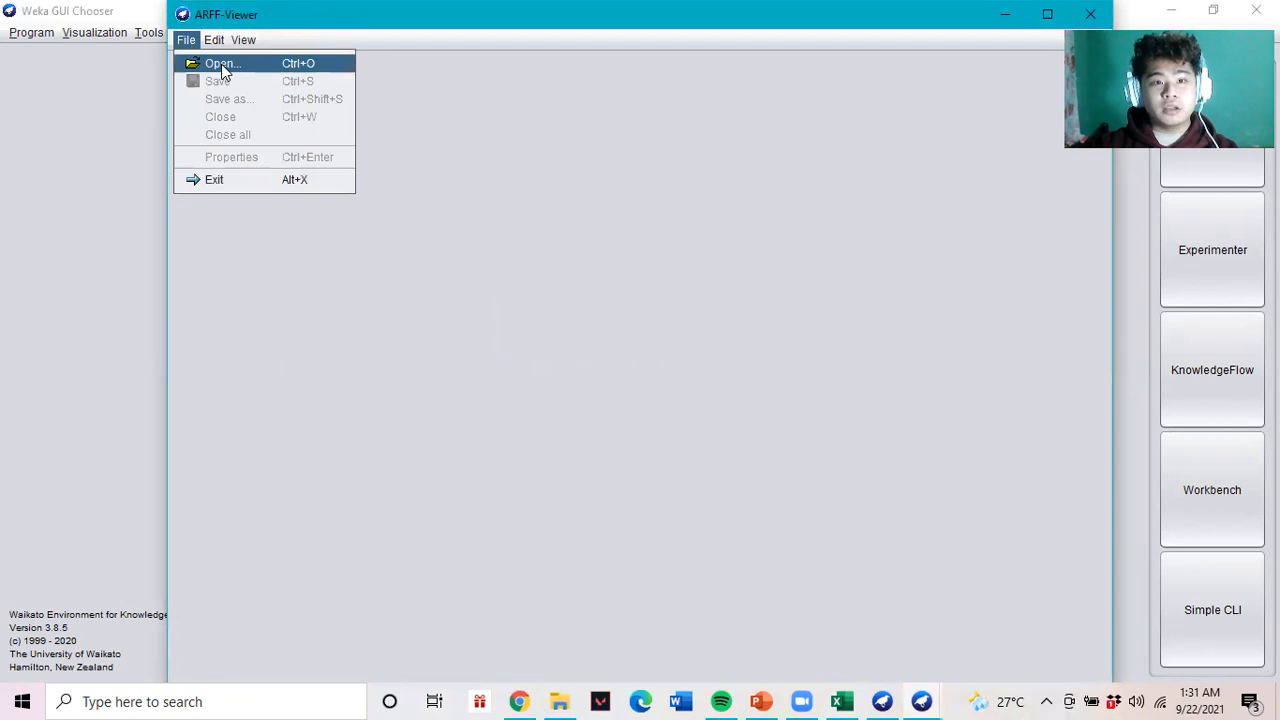
pyautogui.click(221, 63)
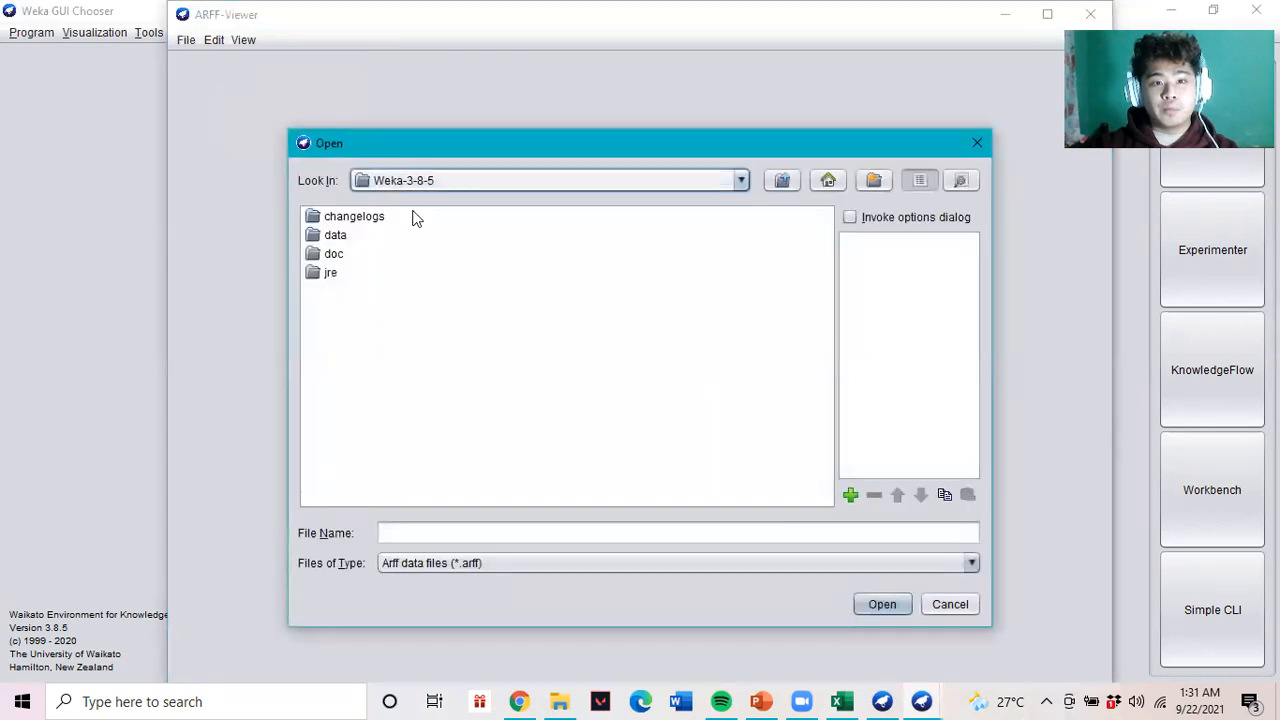
pyautogui.click(659, 568)
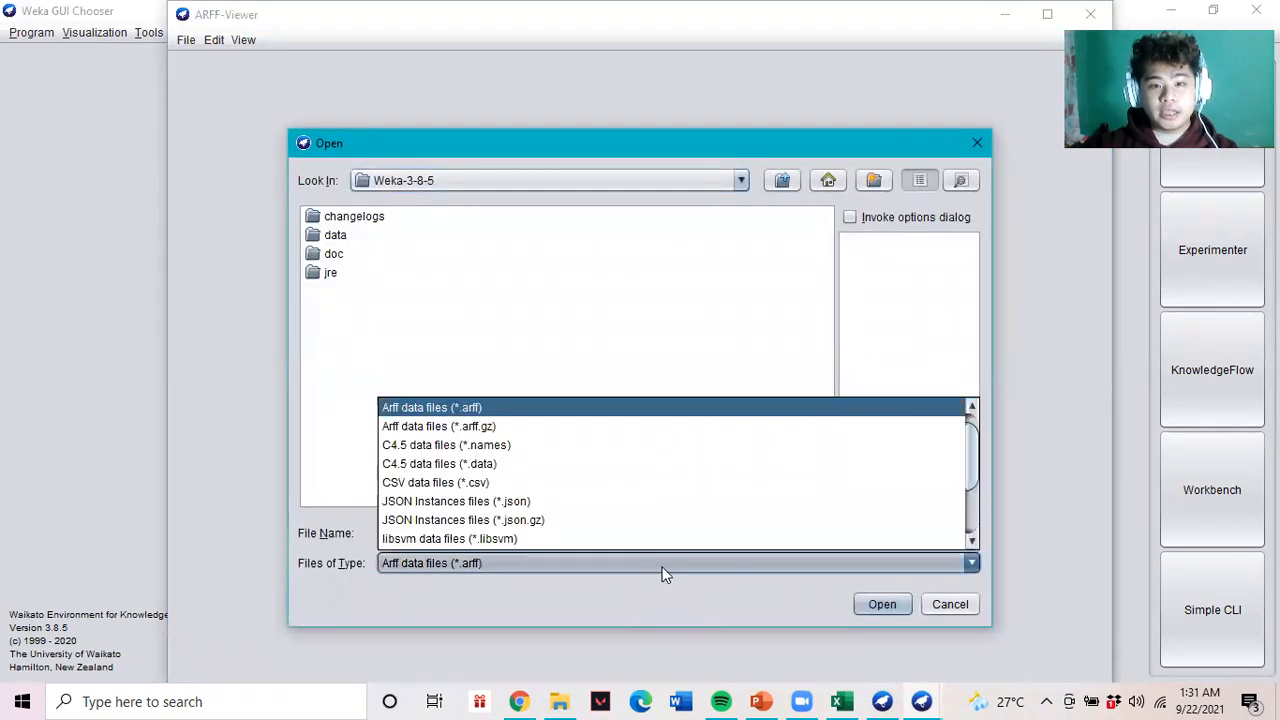
pyautogui.click(594, 482)
pyautogui.click(740, 184)
pyautogui.scroll(5, 600, 257)
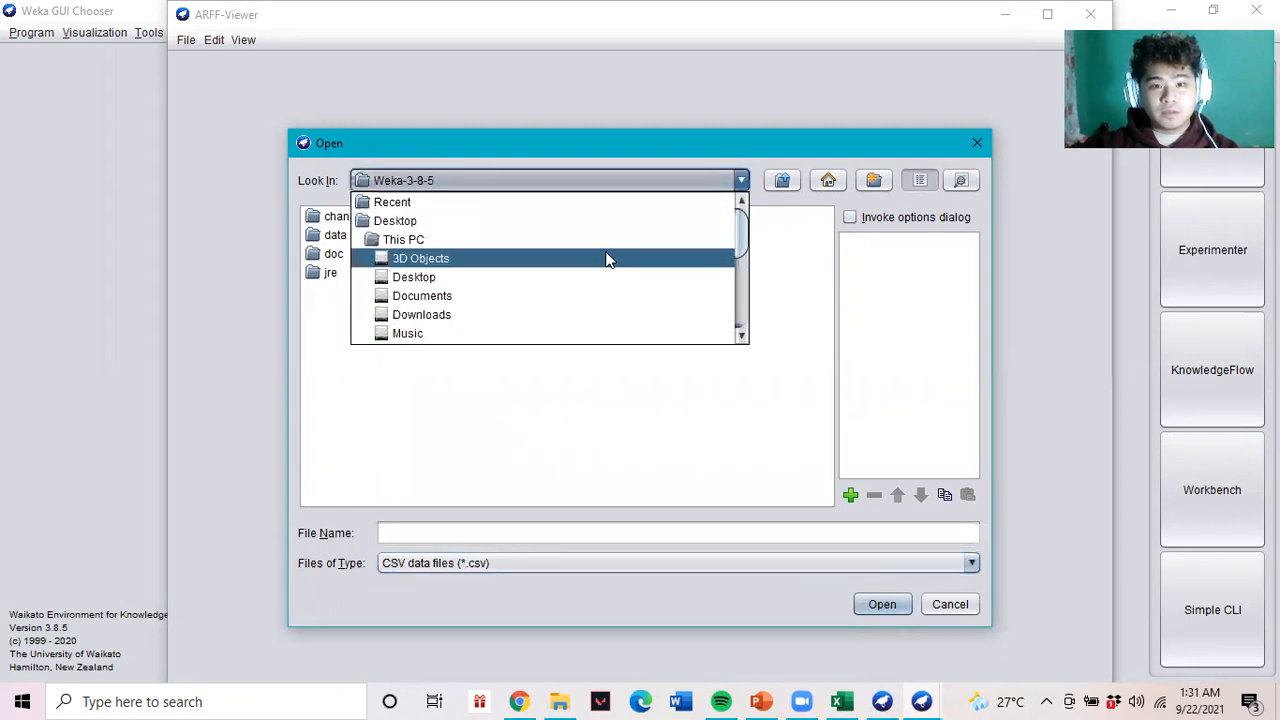
pyautogui.click(485, 314)
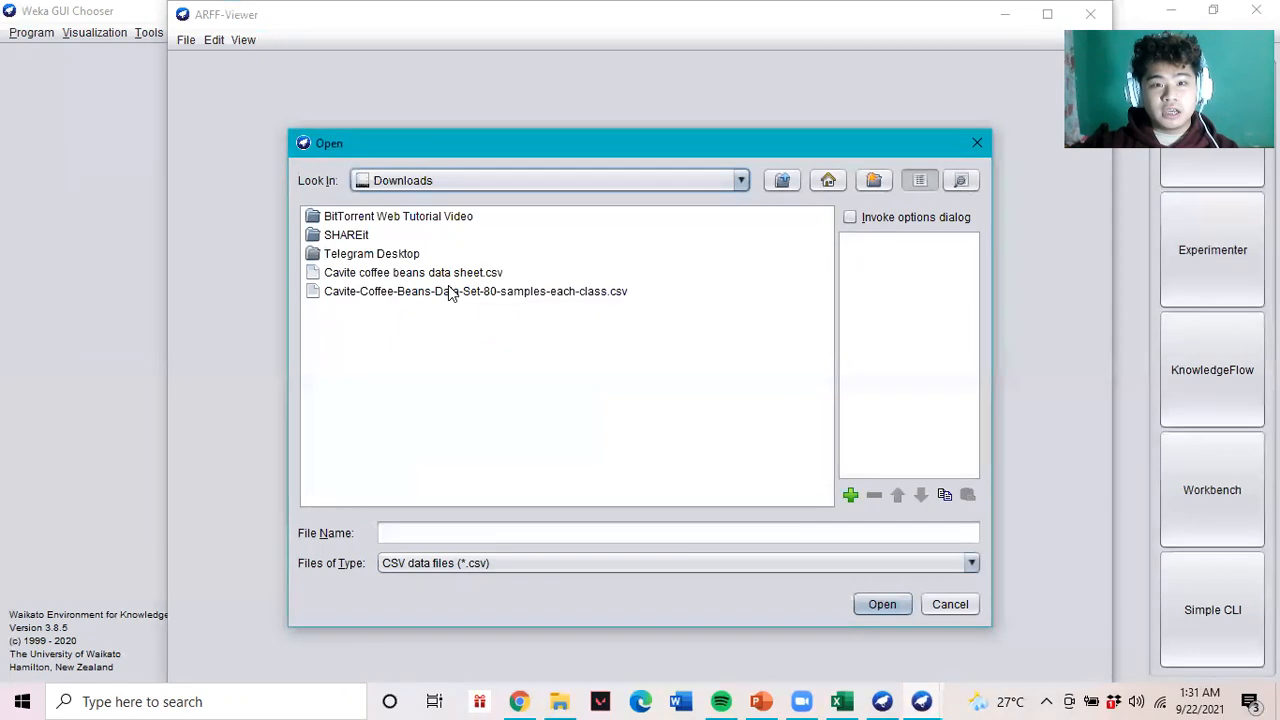
pyautogui.click(453, 292)
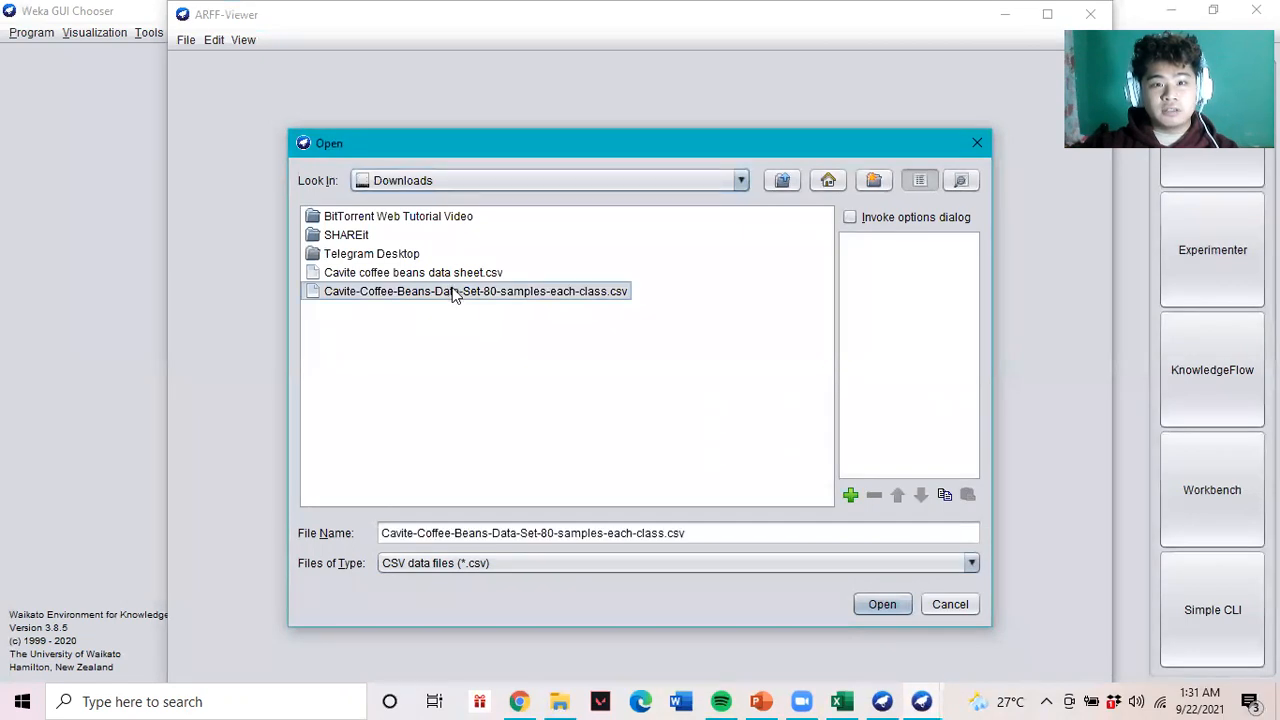
pyautogui.click(872, 603)
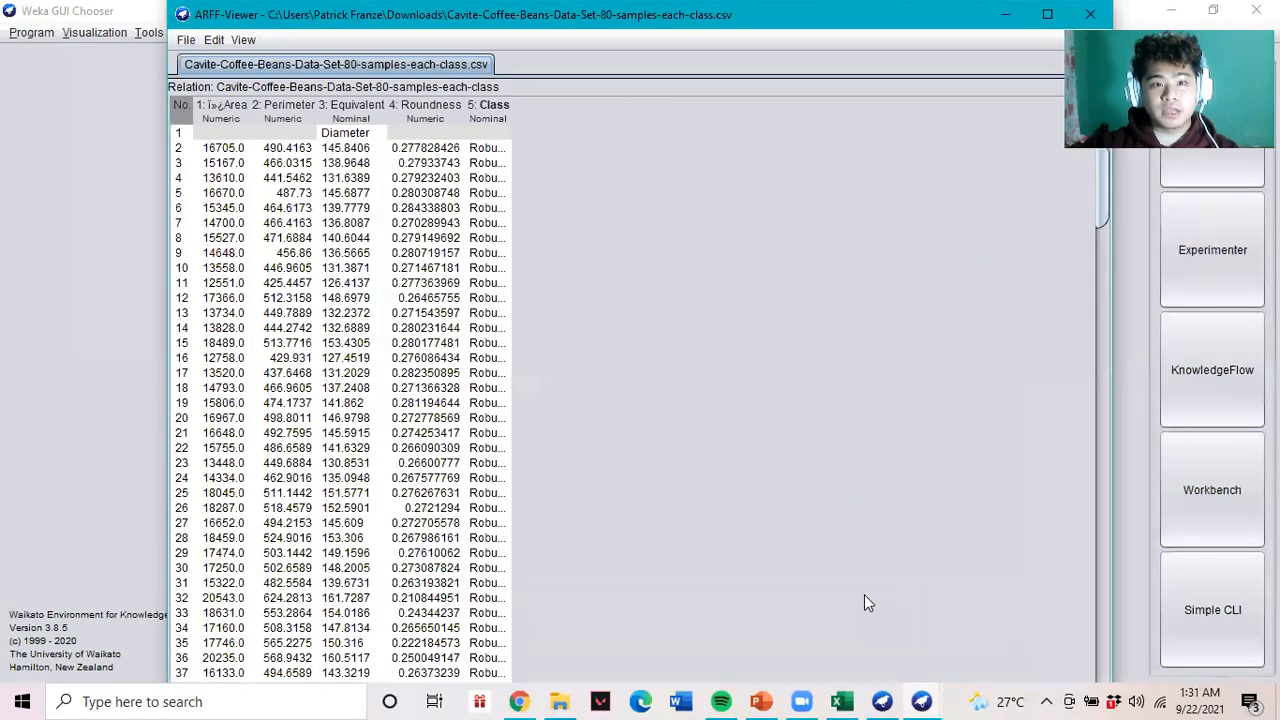
# - Look through the loaded coffee bean rows and save the data set to Downloads as an Arff data file (*.arff)
pyautogui.scroll(-20, 716, 483)
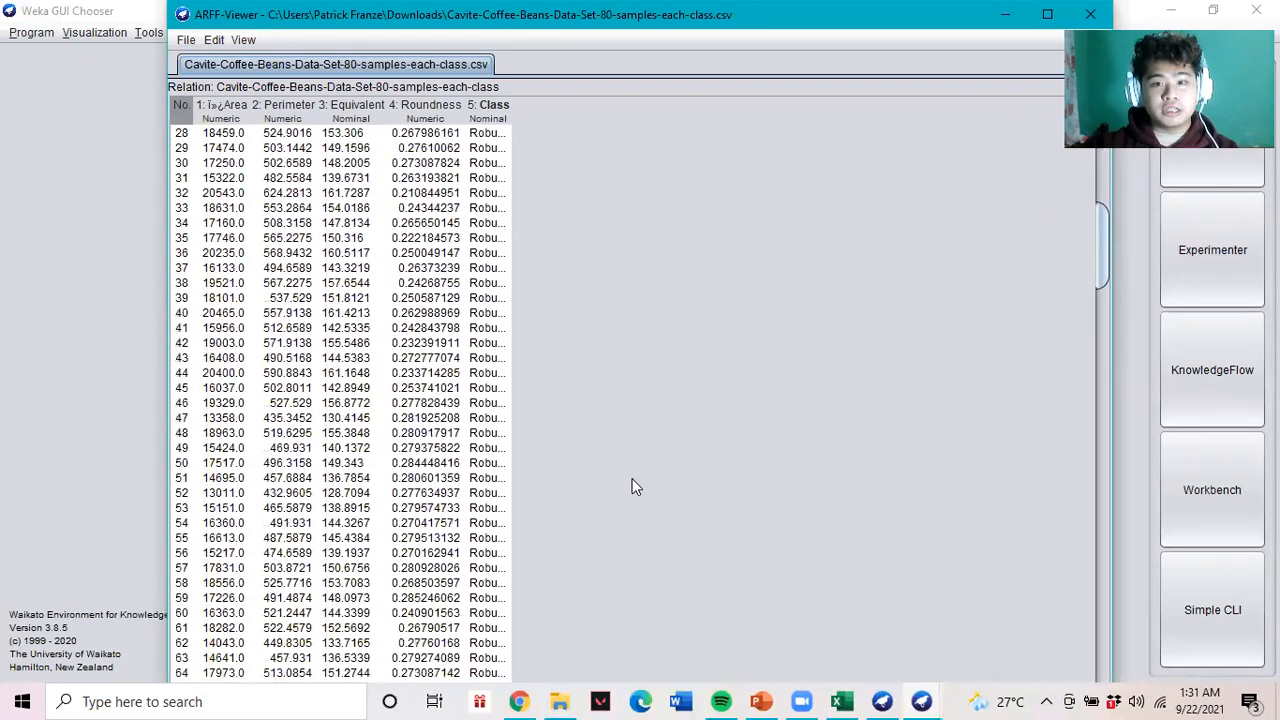
pyautogui.scroll(-12, 626, 486)
pyautogui.scroll(10, 650, 504)
pyautogui.scroll(20, 632, 460)
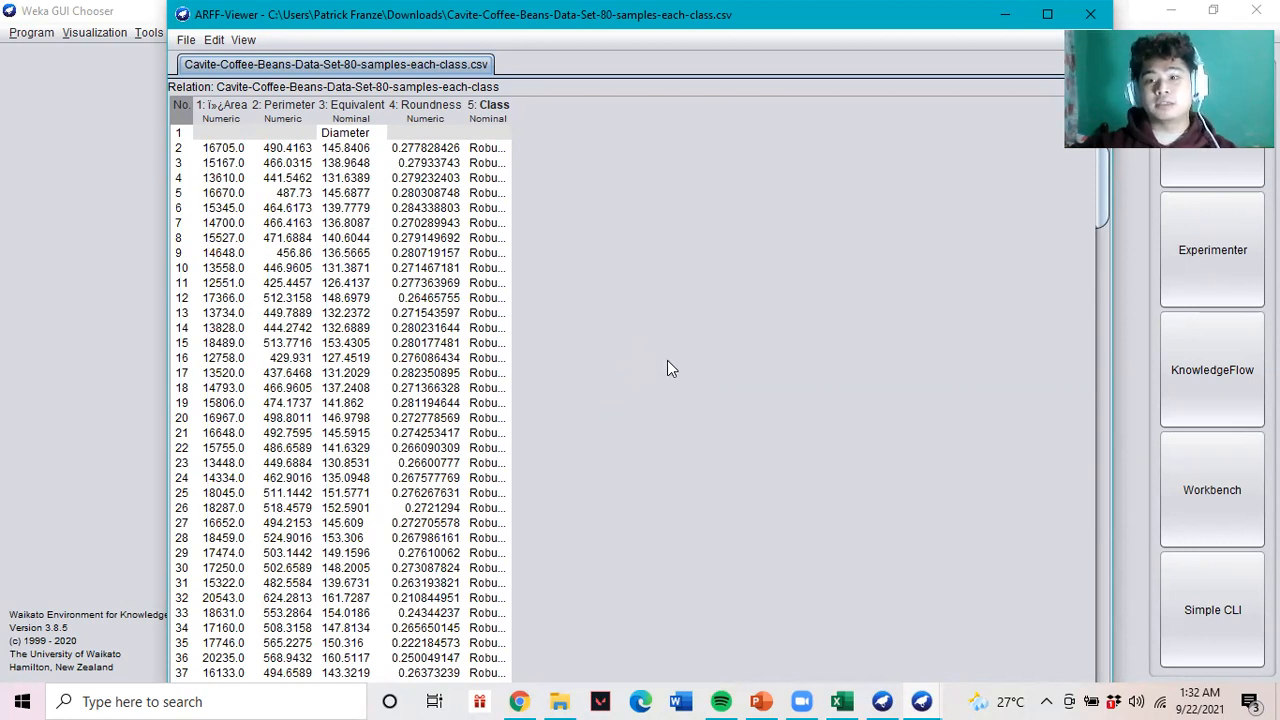
pyautogui.click(185, 40)
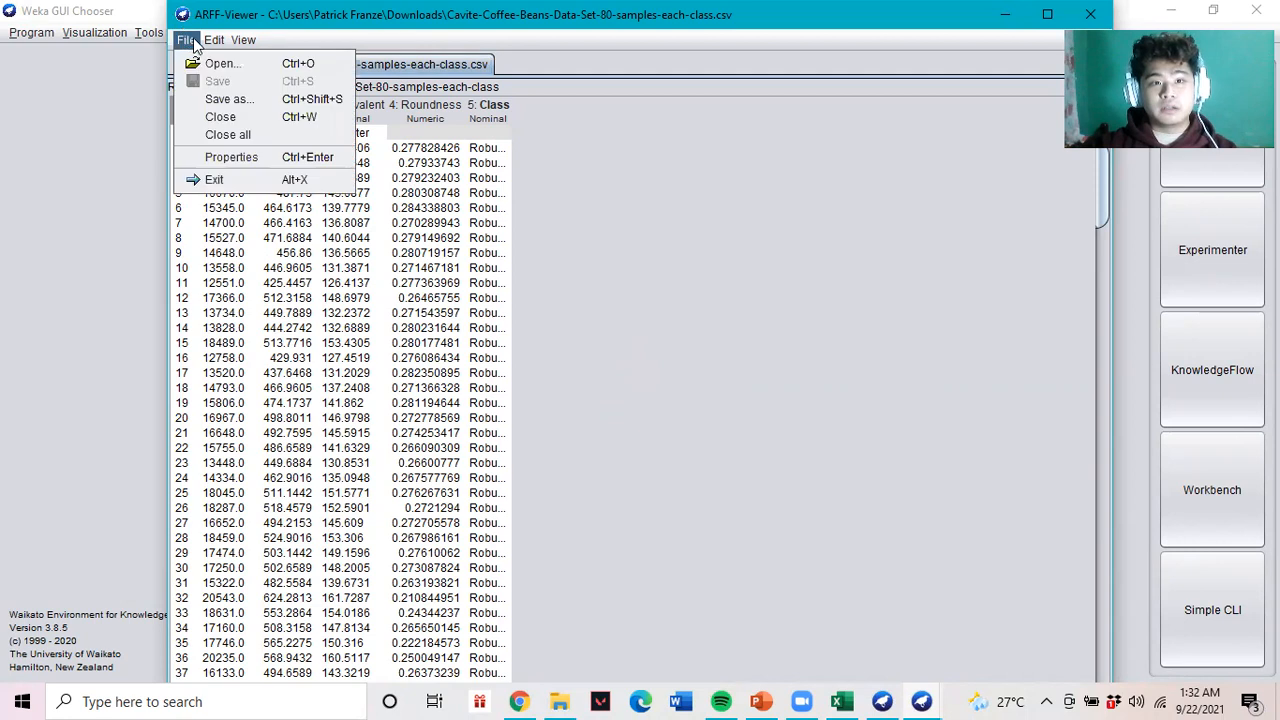
pyautogui.click(212, 101)
pyautogui.click(699, 566)
pyautogui.click(699, 566)
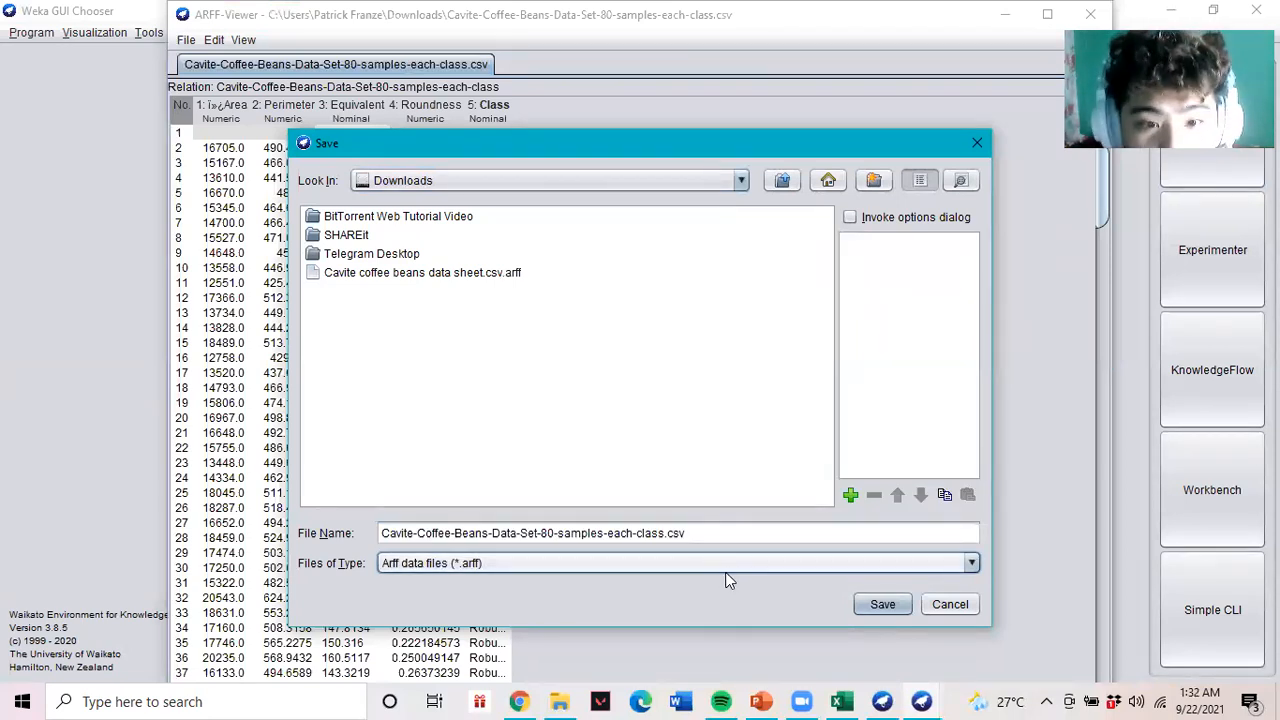
pyautogui.click(883, 604)
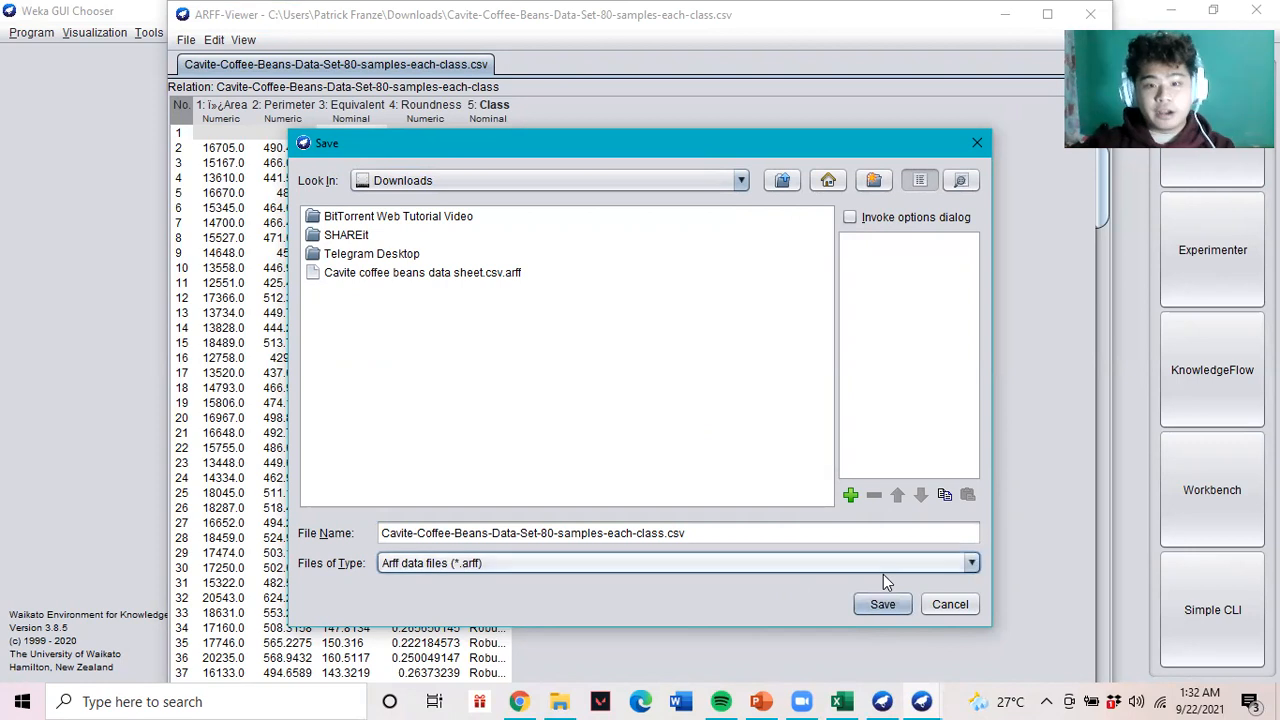
pyautogui.click(880, 607)
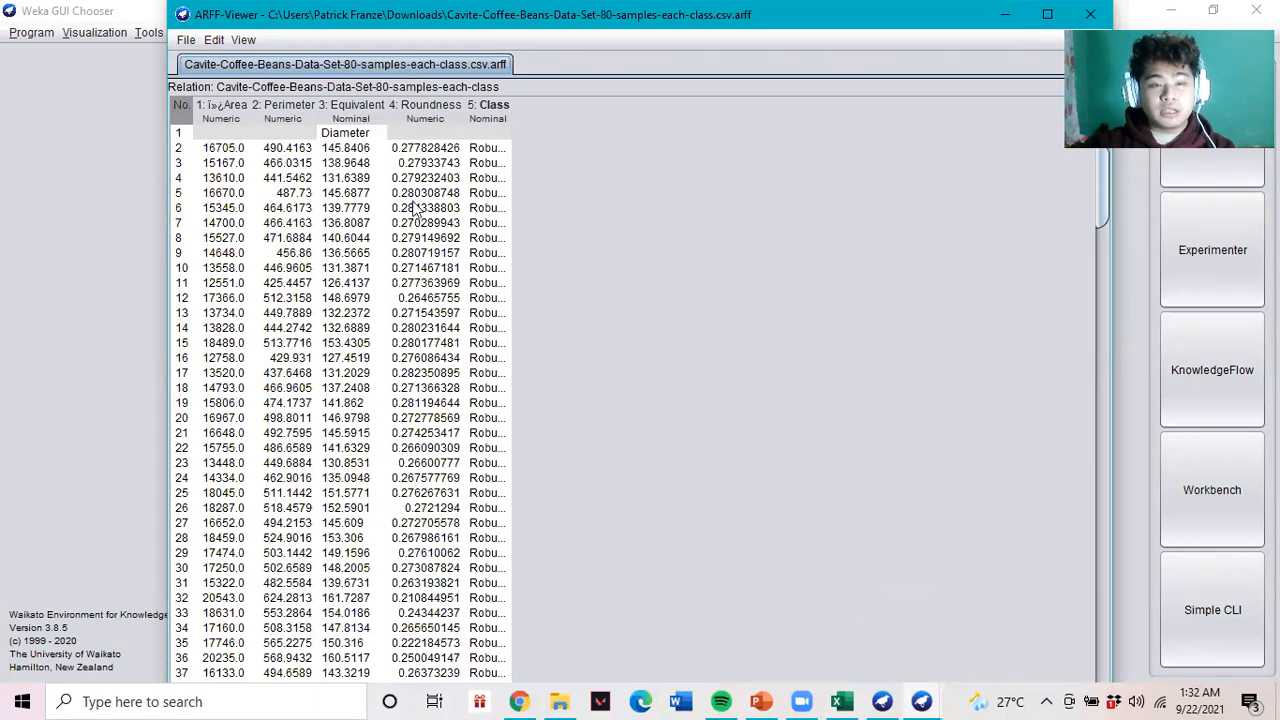
# - Return to the Weka GUI Chooser and open the Explorer, closing the extra Explorer window
pyautogui.click(242, 39)
pyautogui.click(83, 80)
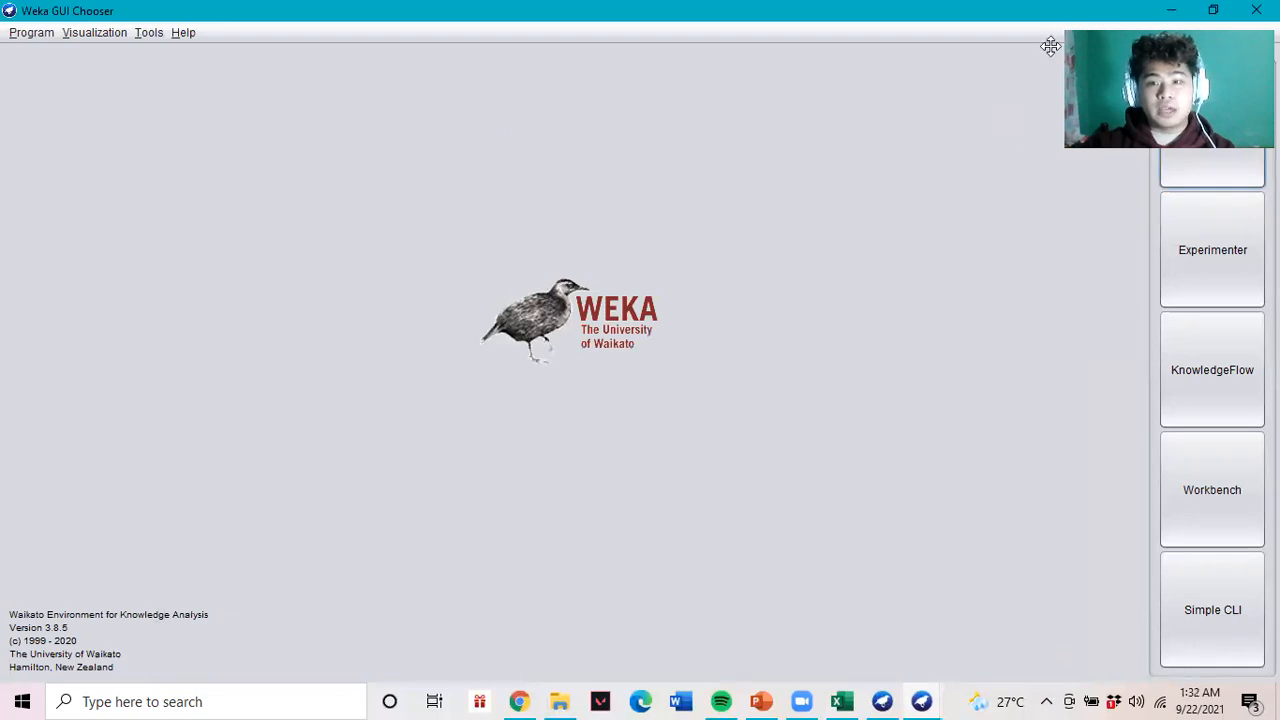
pyautogui.click(1233, 146)
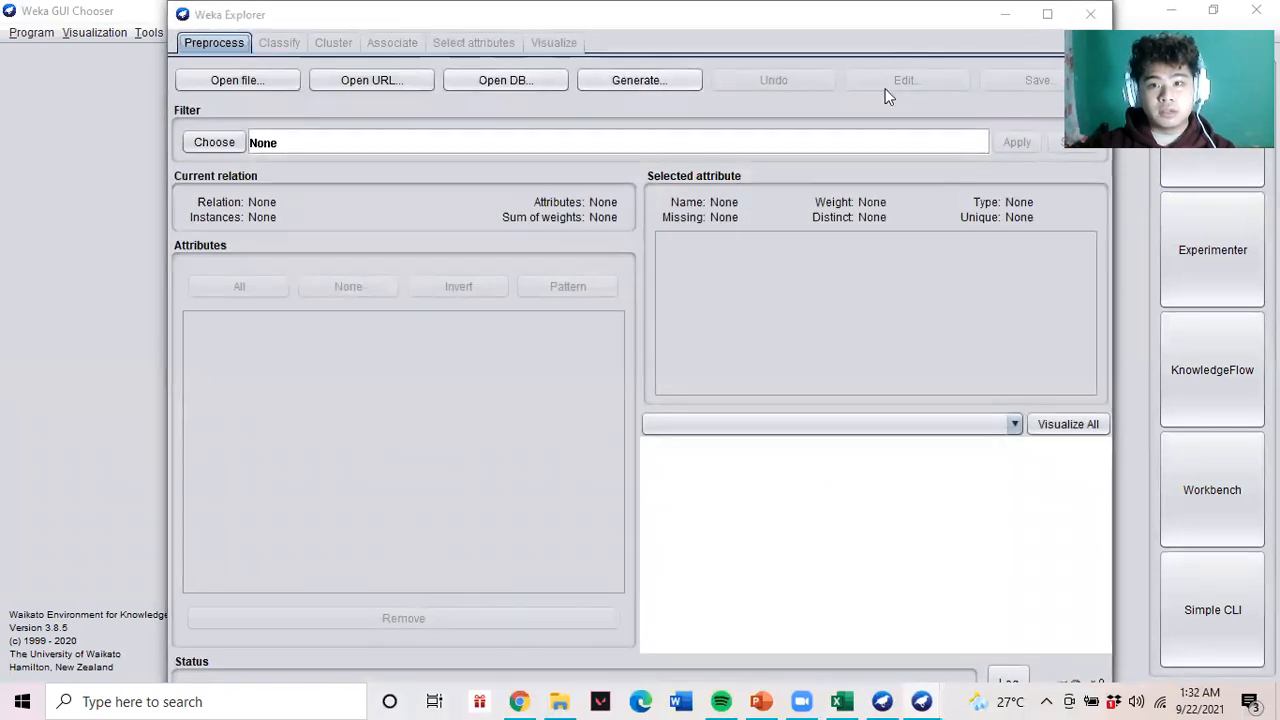
pyautogui.click(883, 88)
pyautogui.click(486, 467)
pyautogui.click(1090, 14)
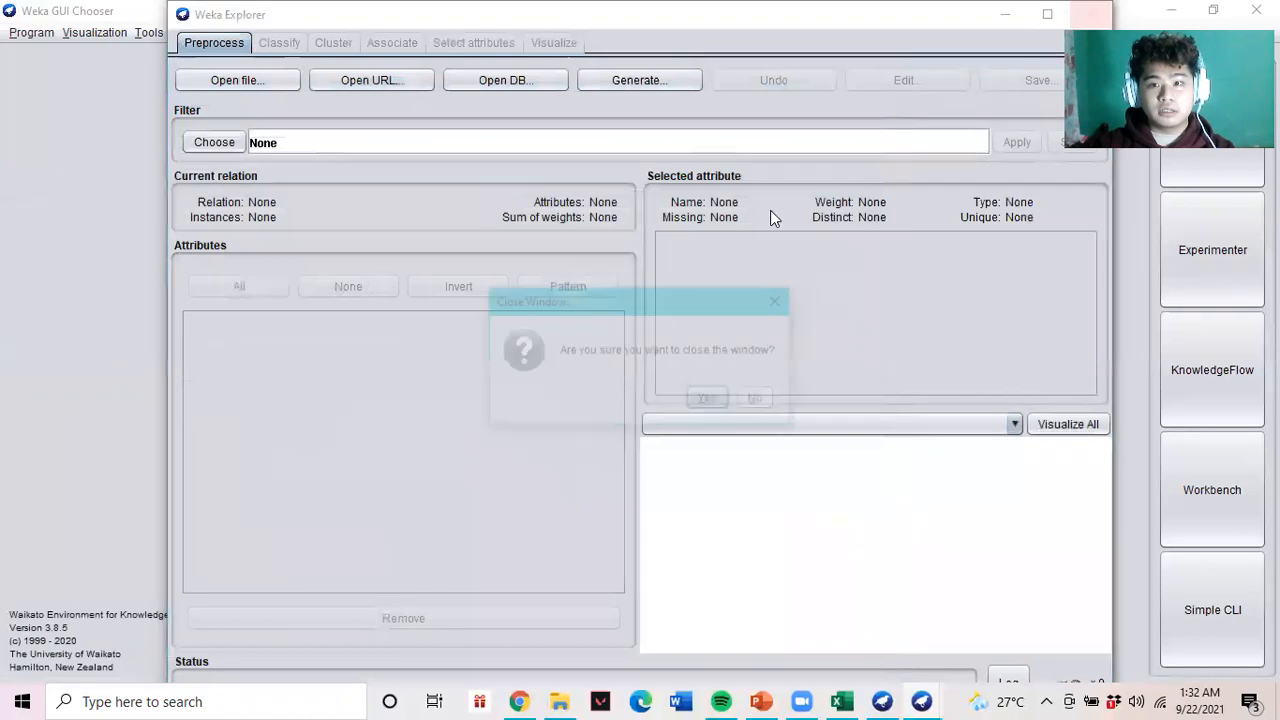
pyautogui.click(708, 397)
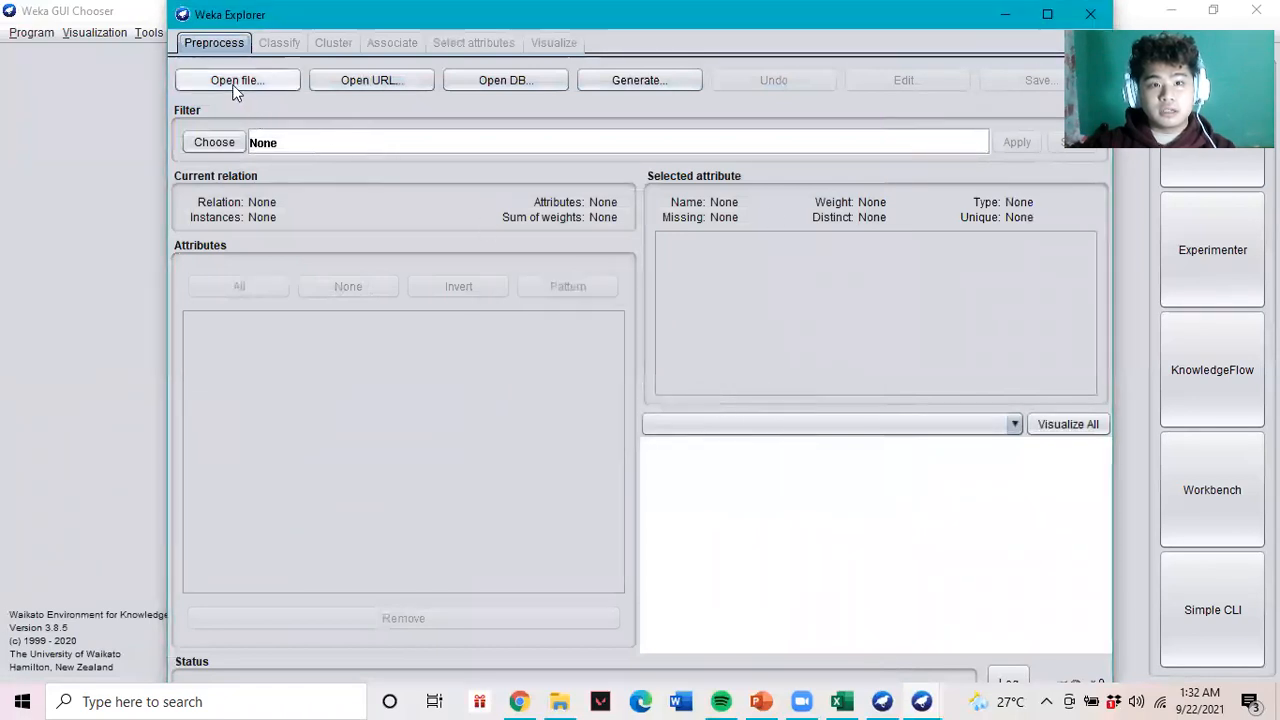
# - Load Cavite-Coffee-Beans-Data-Set-80-samples-each-class.csv.arff from Downloads into the Explorer for preprocessing
pyautogui.click(237, 82)
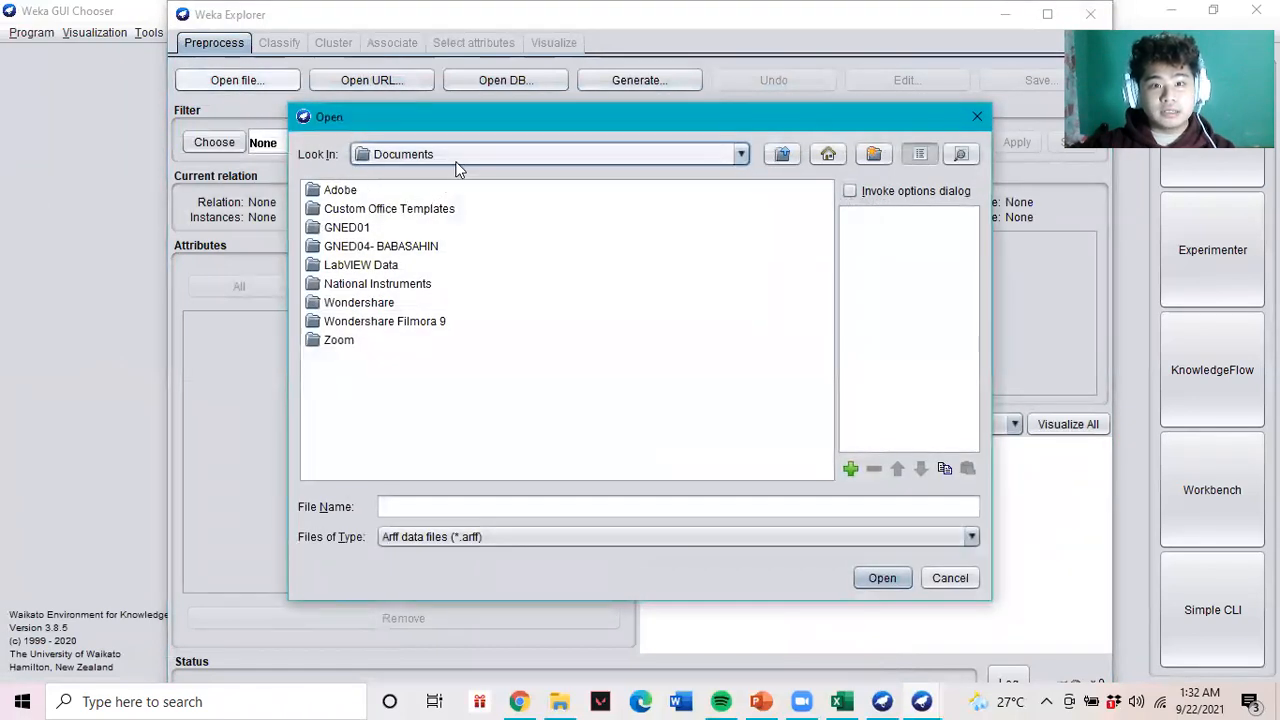
pyautogui.click(458, 160)
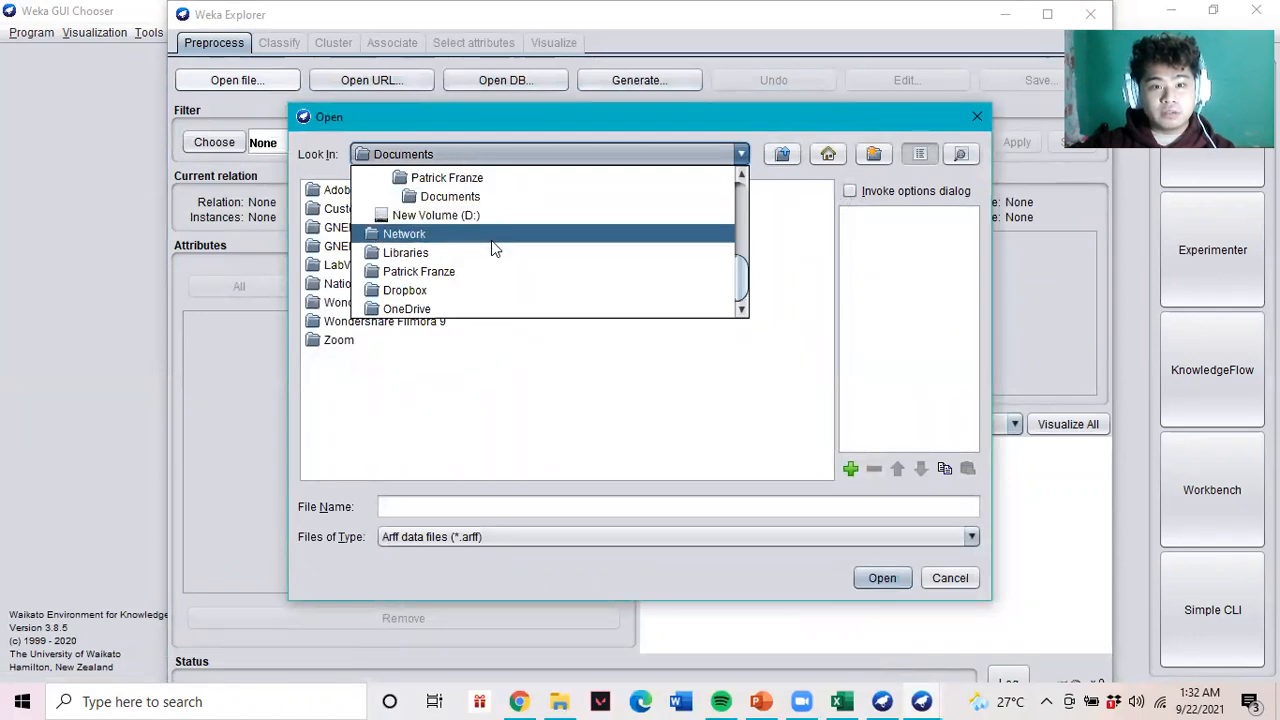
pyautogui.scroll(4, 491, 240)
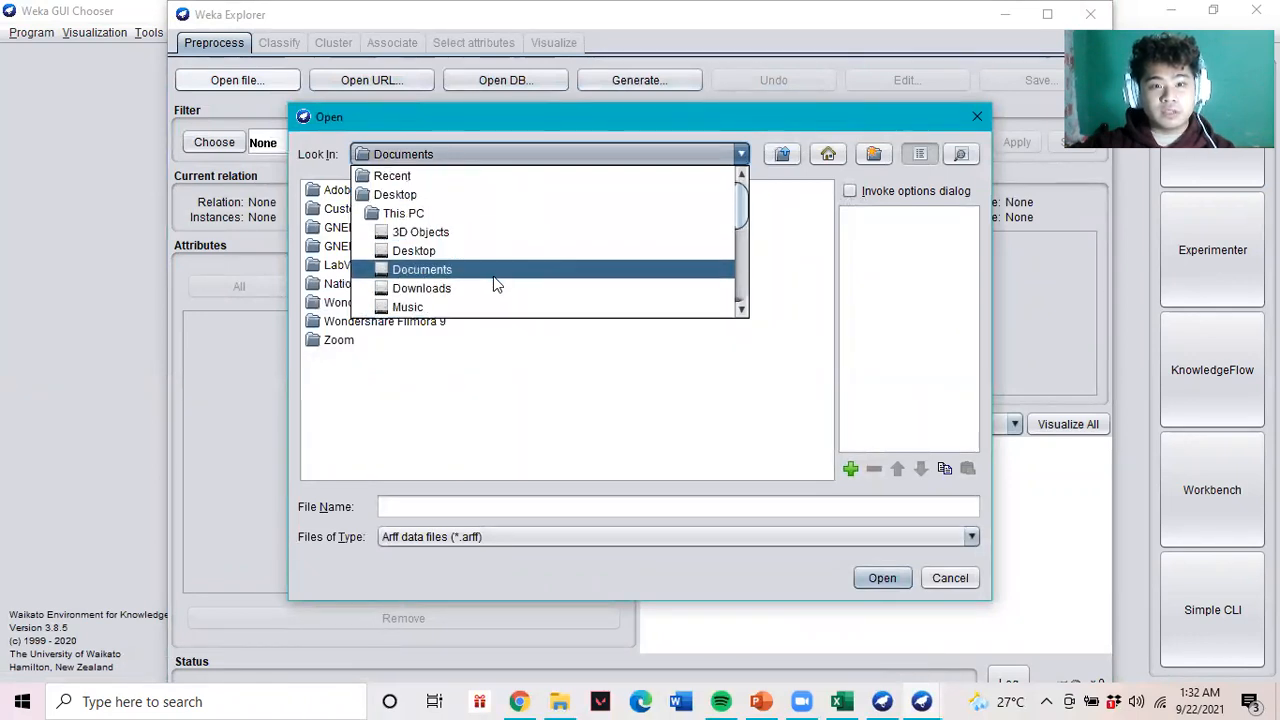
pyautogui.click(494, 288)
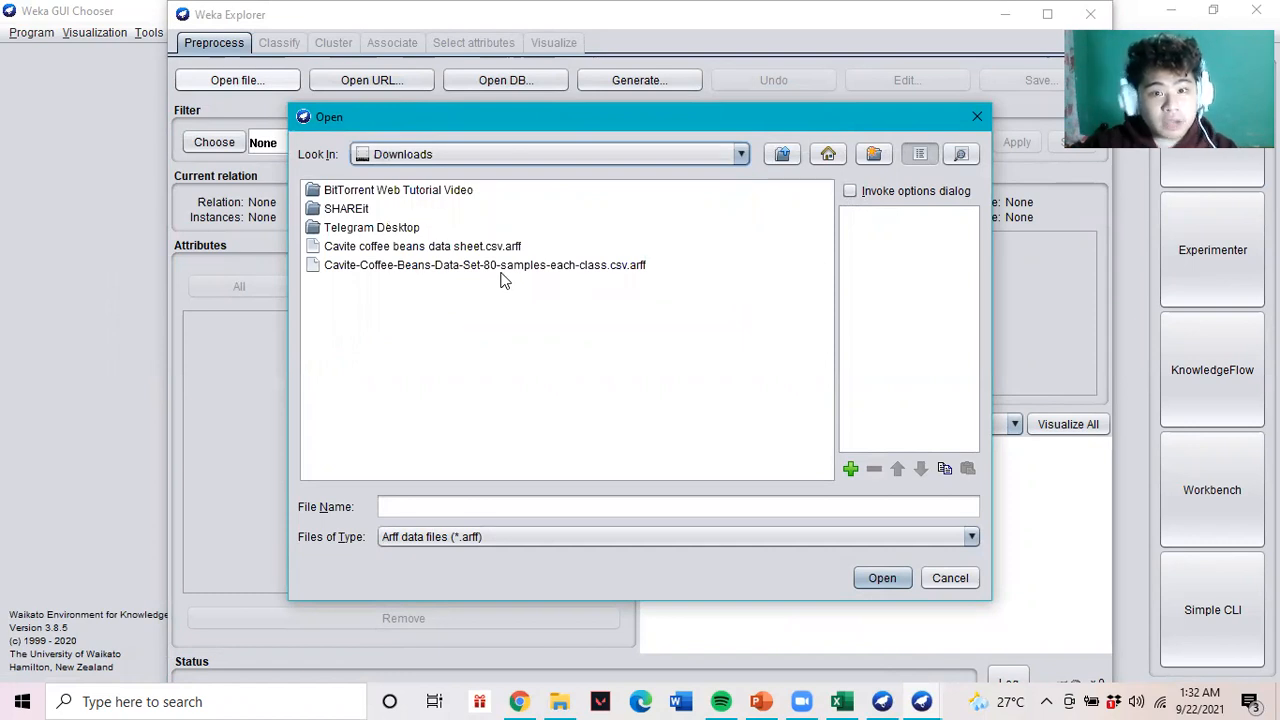
pyautogui.click(503, 268)
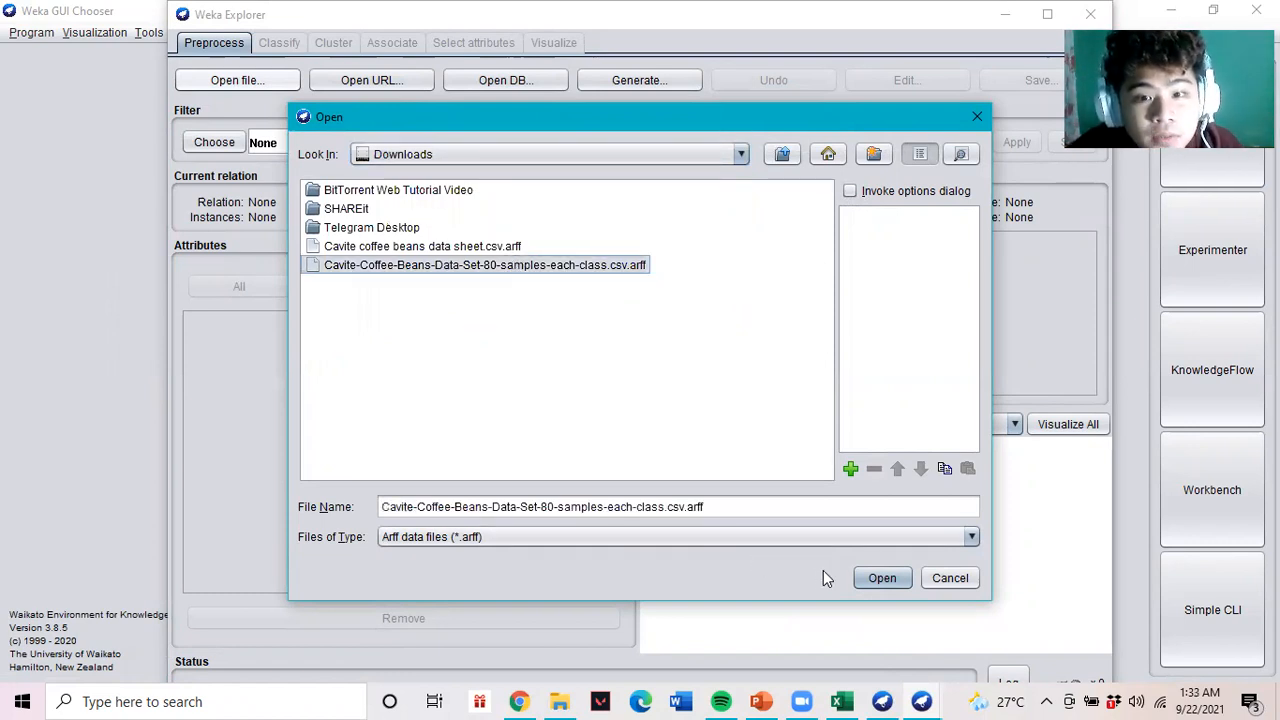
pyautogui.click(880, 578)
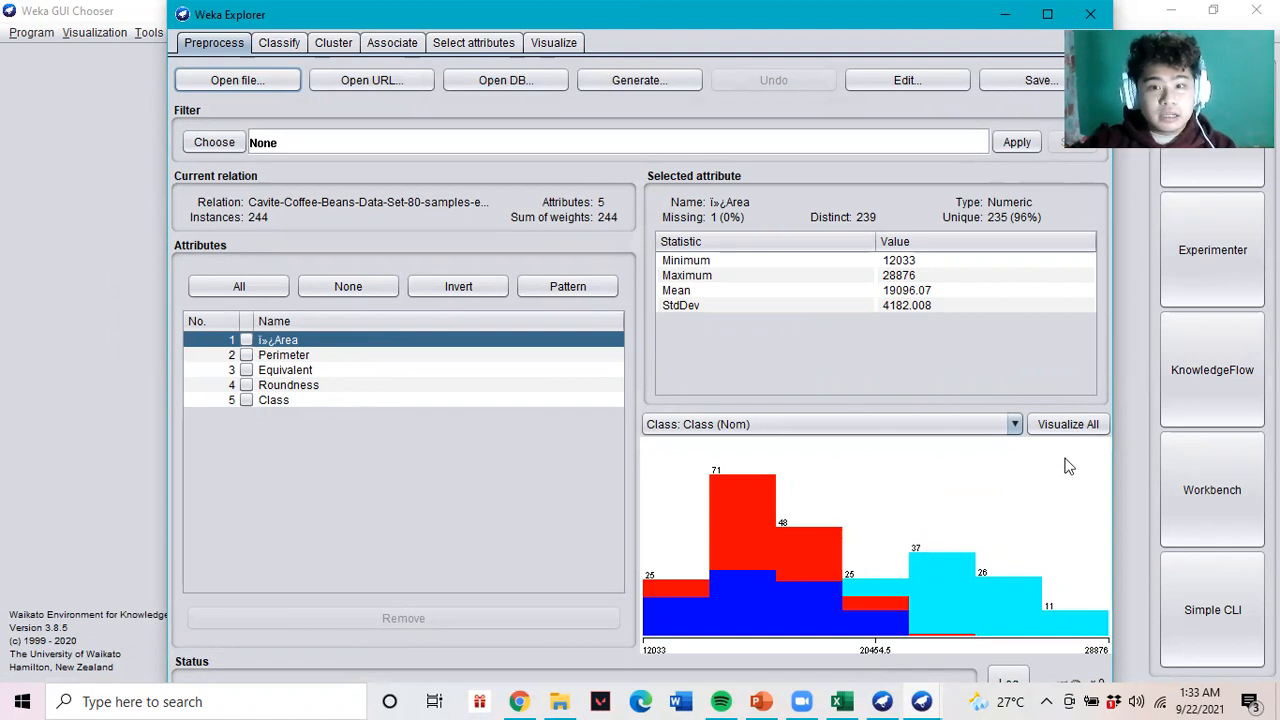
# - Visualize the class distribution histograms of all attributes, and close the charts after examining them
pyautogui.click(1084, 426)
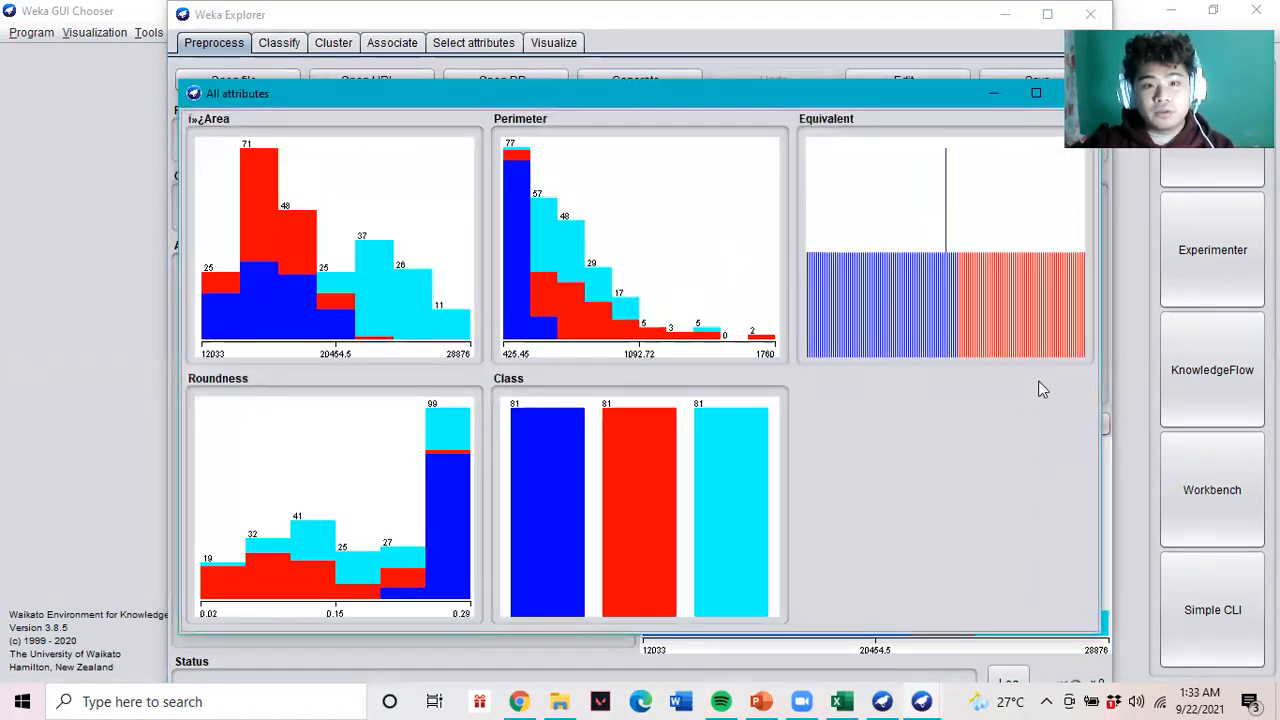
pyautogui.moveTo(1078, 99); pyautogui.dragTo(840, 105)
pyautogui.click(841, 101)
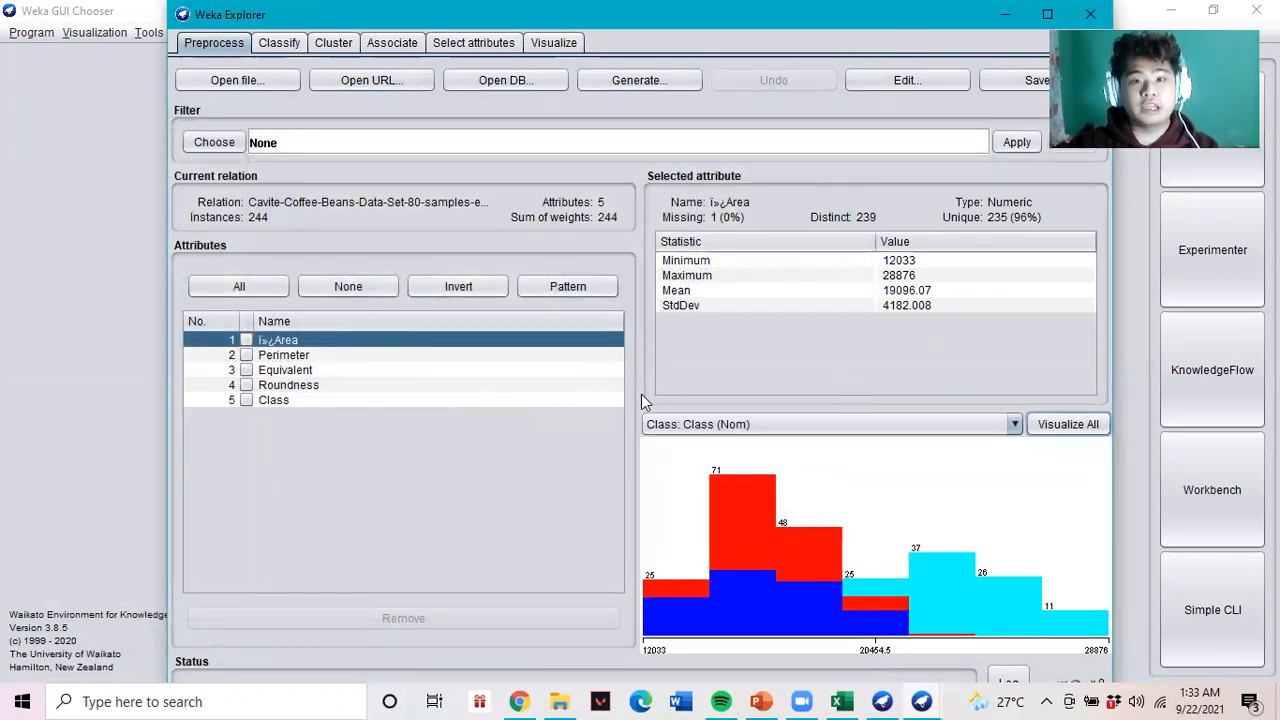
# - Open the Explorer's classification settings and set the cross-validation test option to 4 folds
pyautogui.click(280, 43)
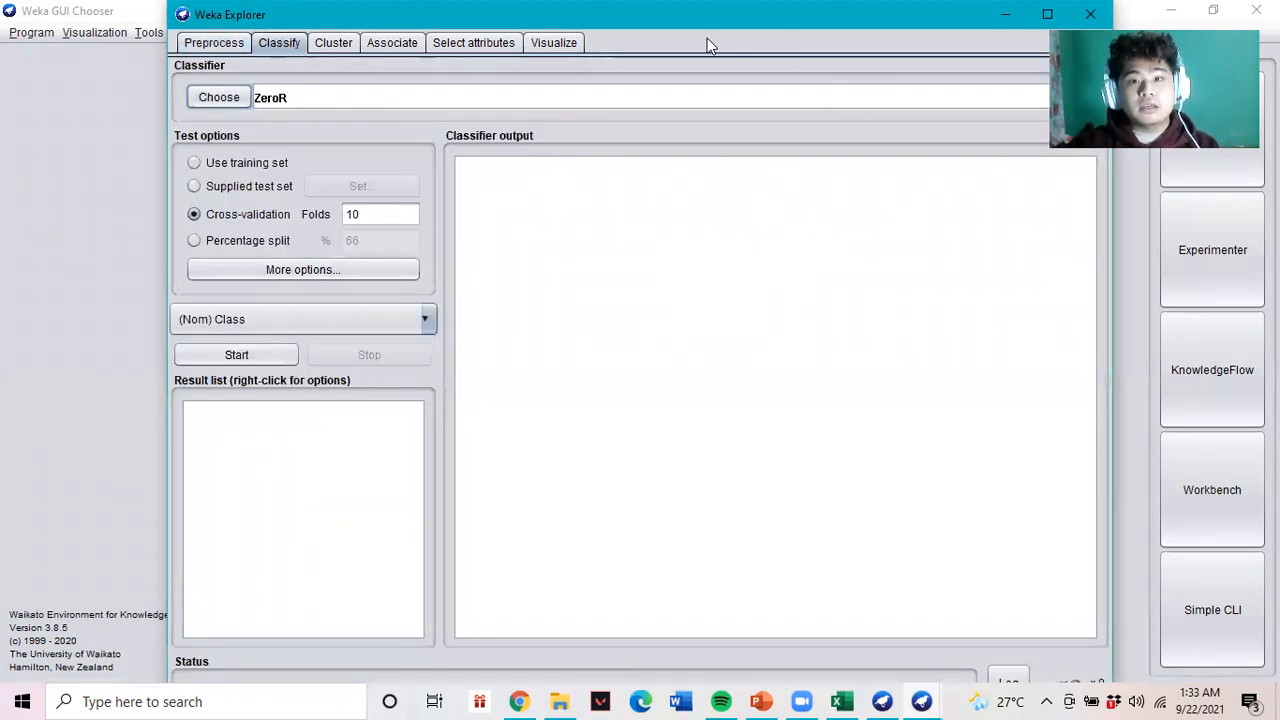
pyautogui.moveTo(774, 20); pyautogui.dragTo(692, 32)
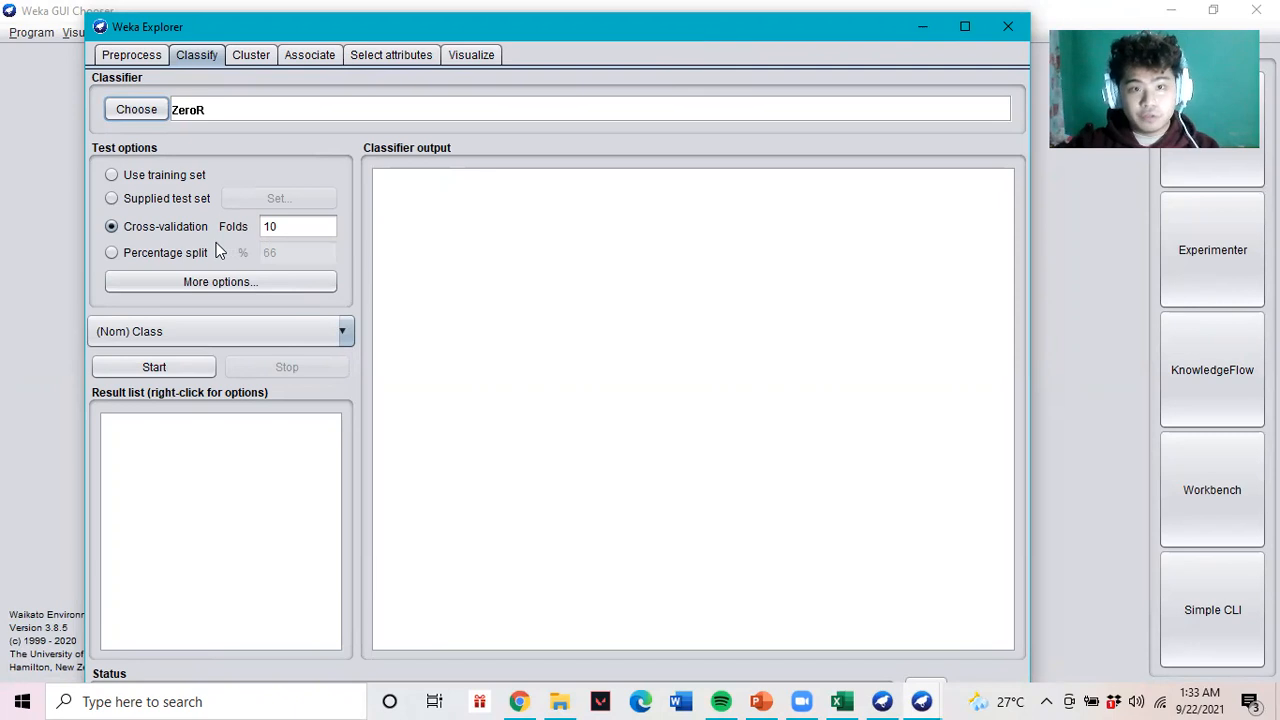
pyautogui.moveTo(282, 226); pyautogui.dragTo(197, 230)
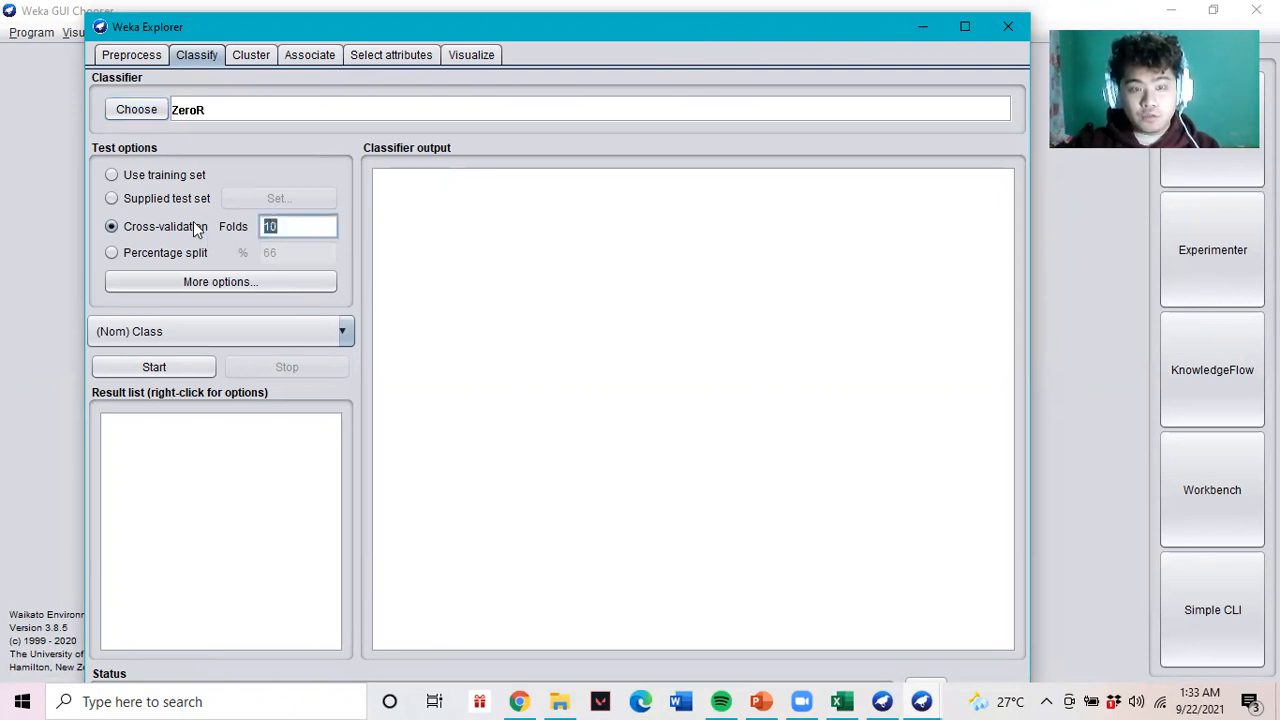
pyautogui.press('BackSpace')
pyautogui.write('1')
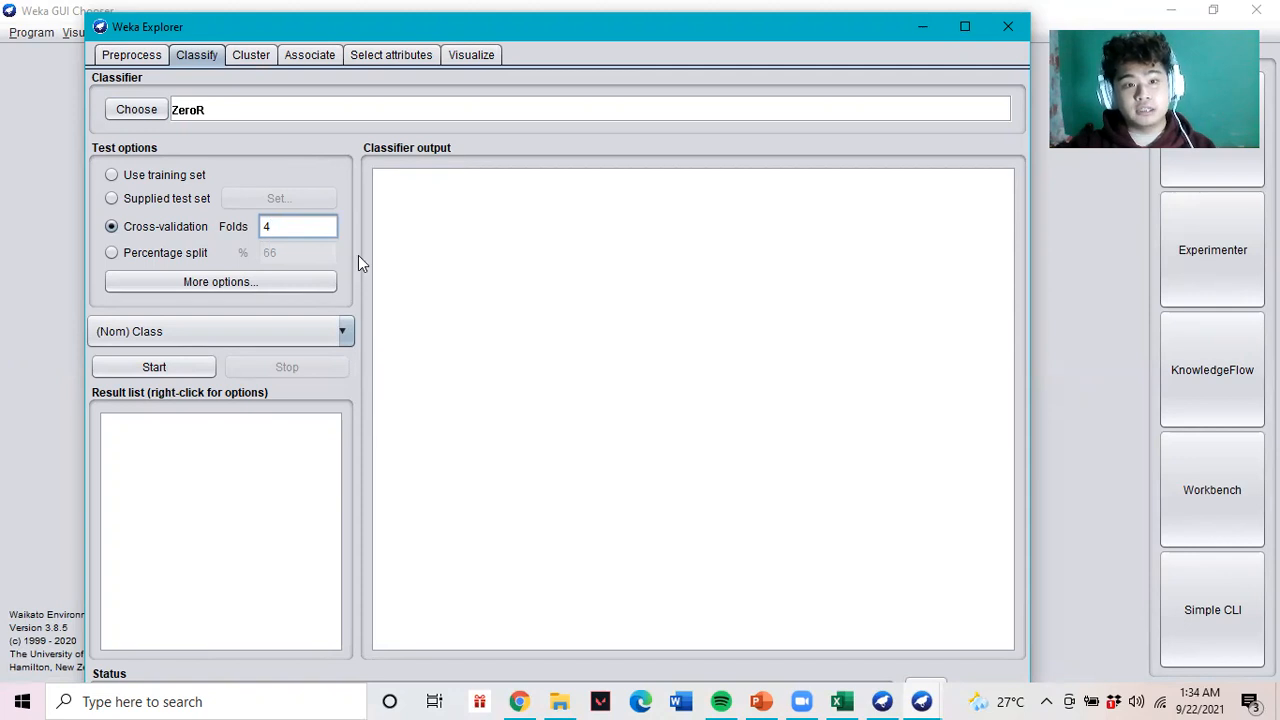
# - Run the ZeroR classifier on the Class attribute with 4-fold cross-validation
pyautogui.click(267, 452)
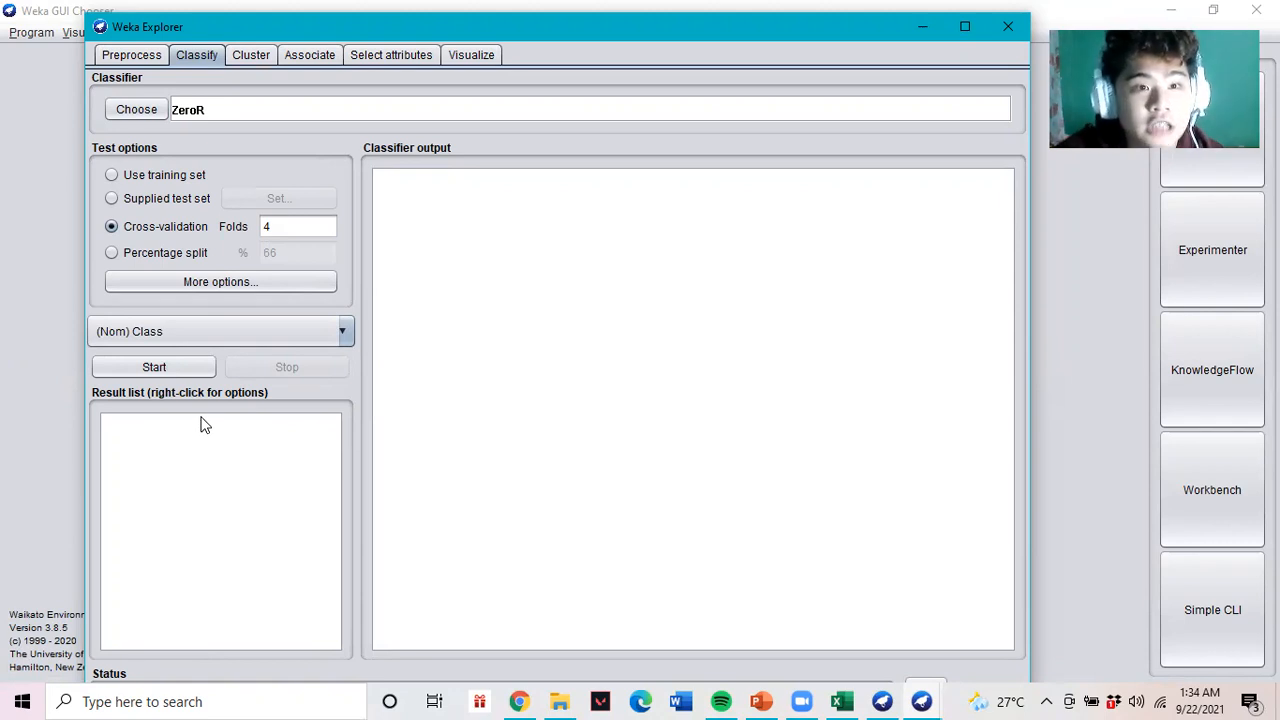
pyautogui.click(181, 369)
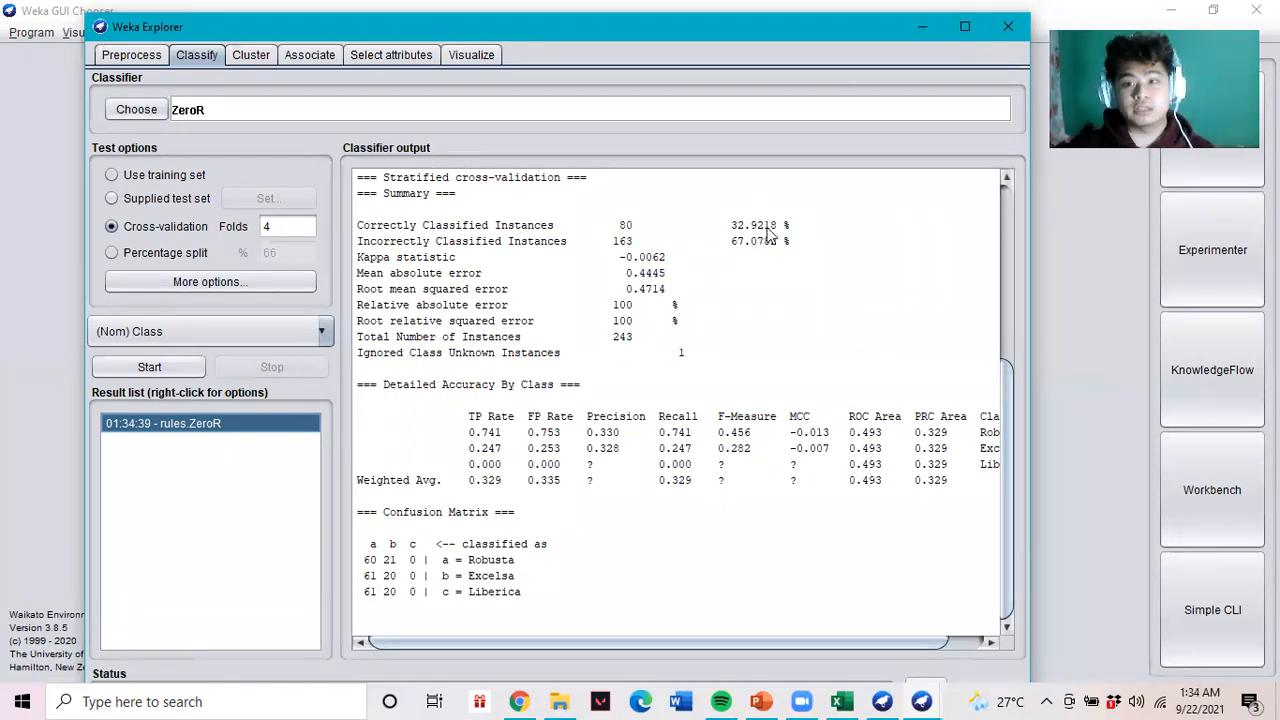
# - Choose the BayesNet classifier from the bayes group and run it with the 4-fold cross-validation
pyautogui.click(154, 115)
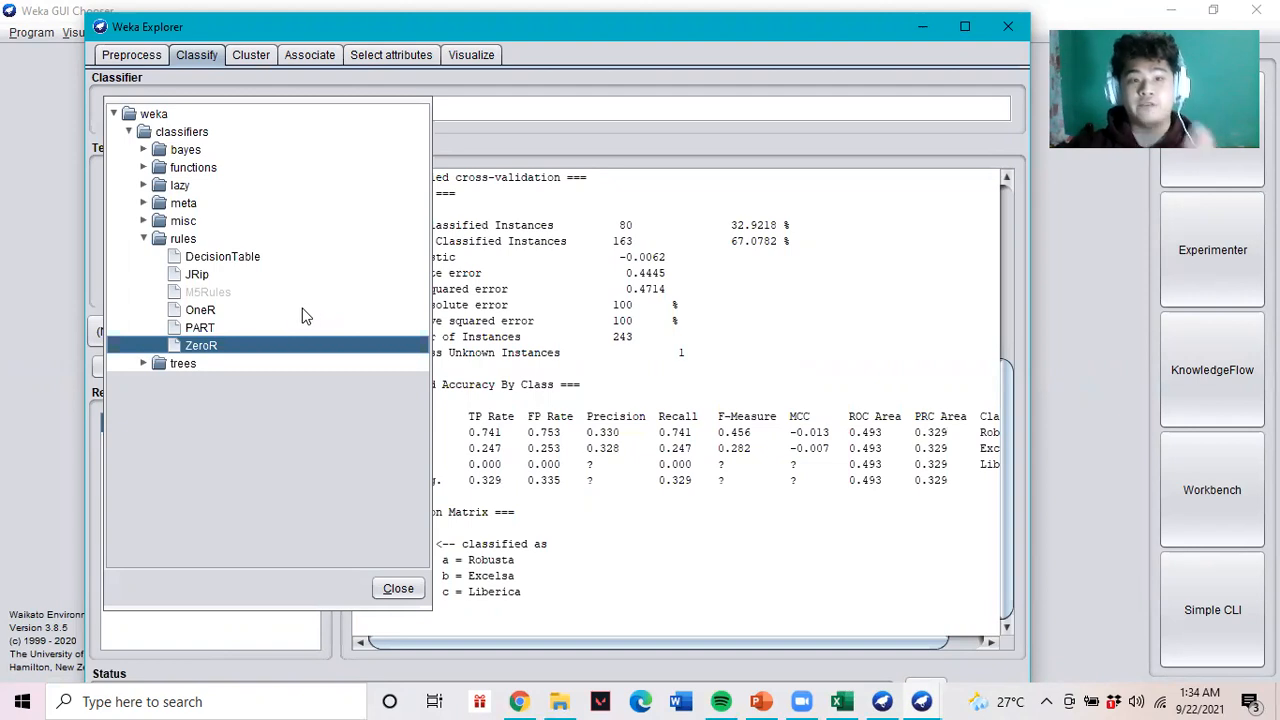
pyautogui.click(155, 149)
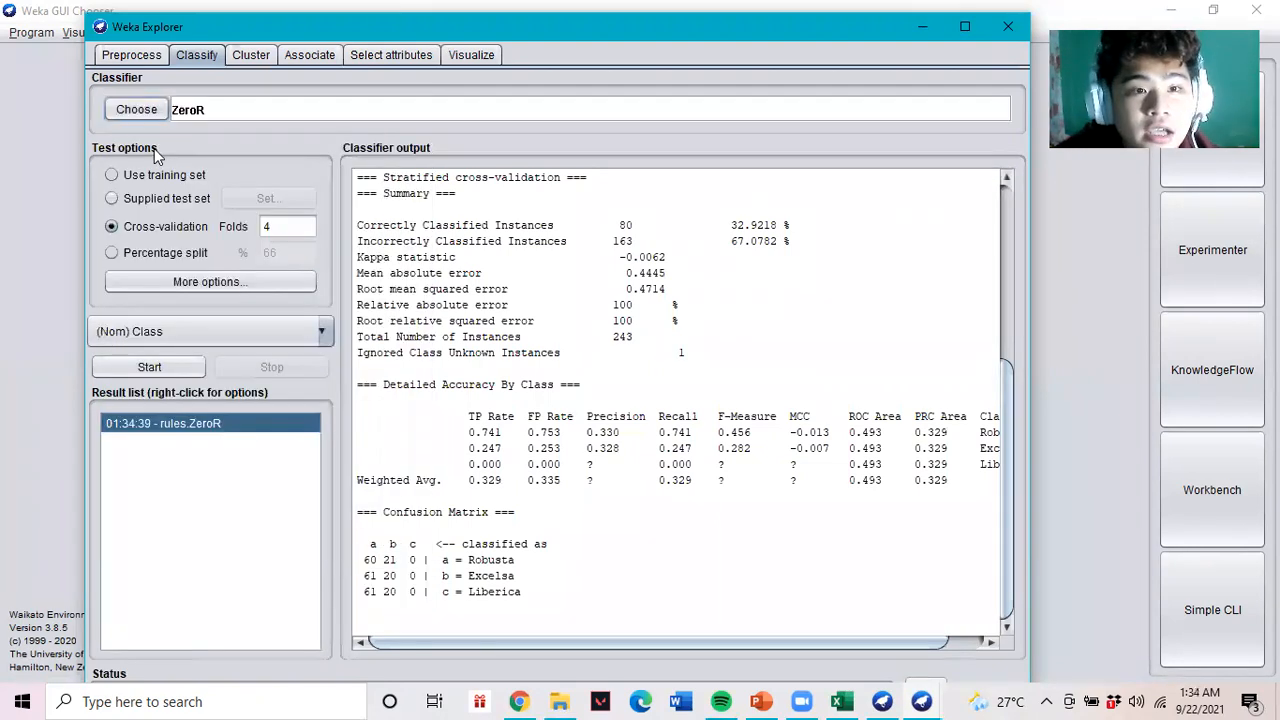
pyautogui.click(144, 114)
pyautogui.click(143, 149)
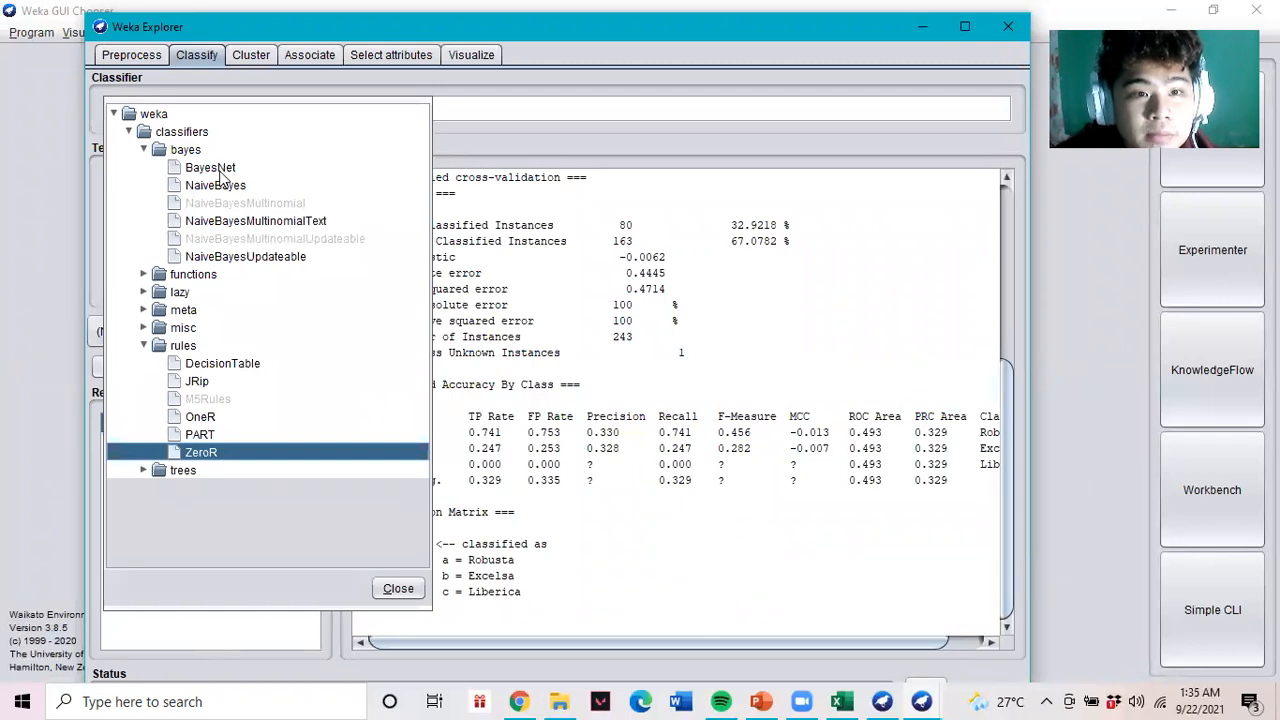
pyautogui.click(210, 168)
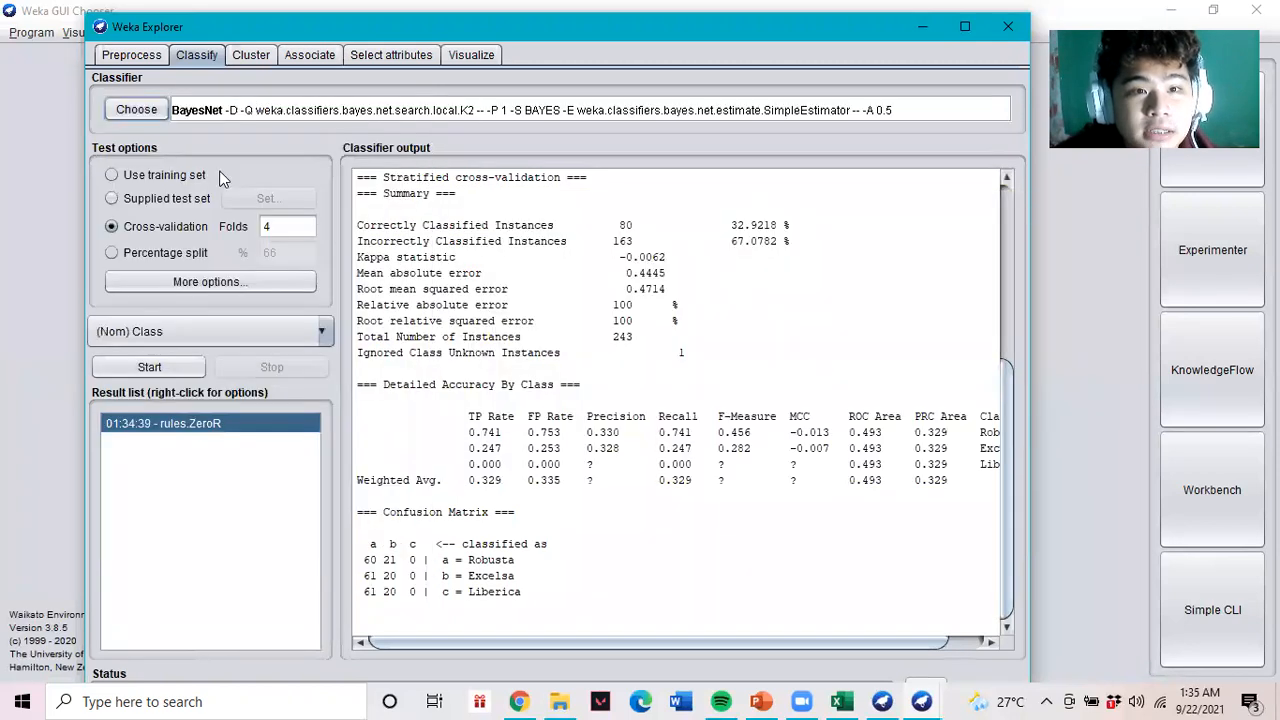
pyautogui.click(190, 368)
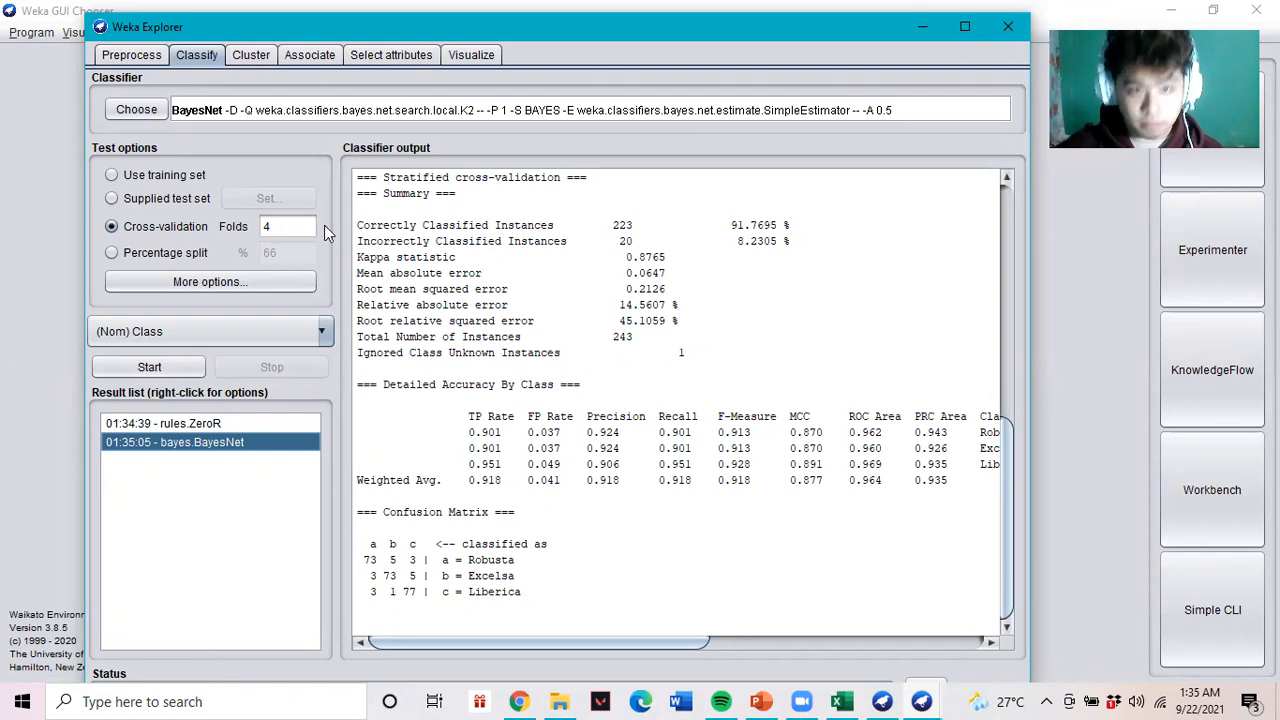
# - Switch the classifier to Logistic from the functions group and run the cross-validation on the Class attribute
pyautogui.click(150, 113)
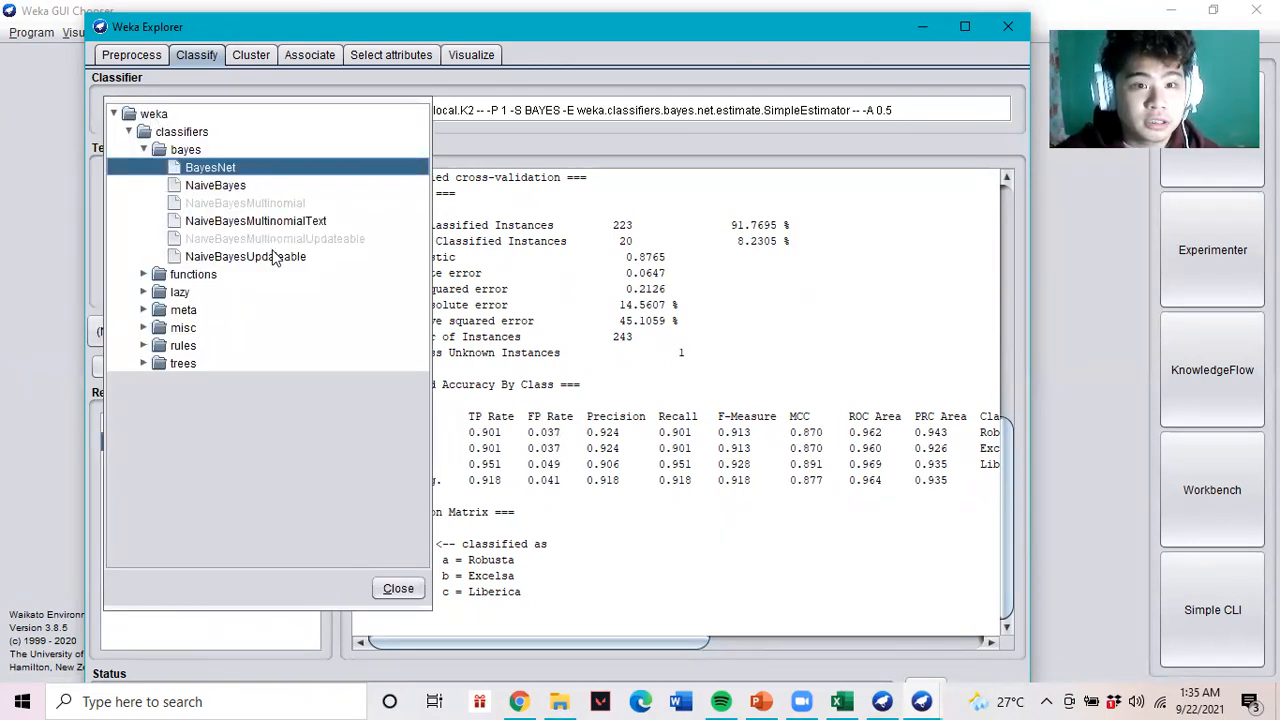
pyautogui.click(145, 276)
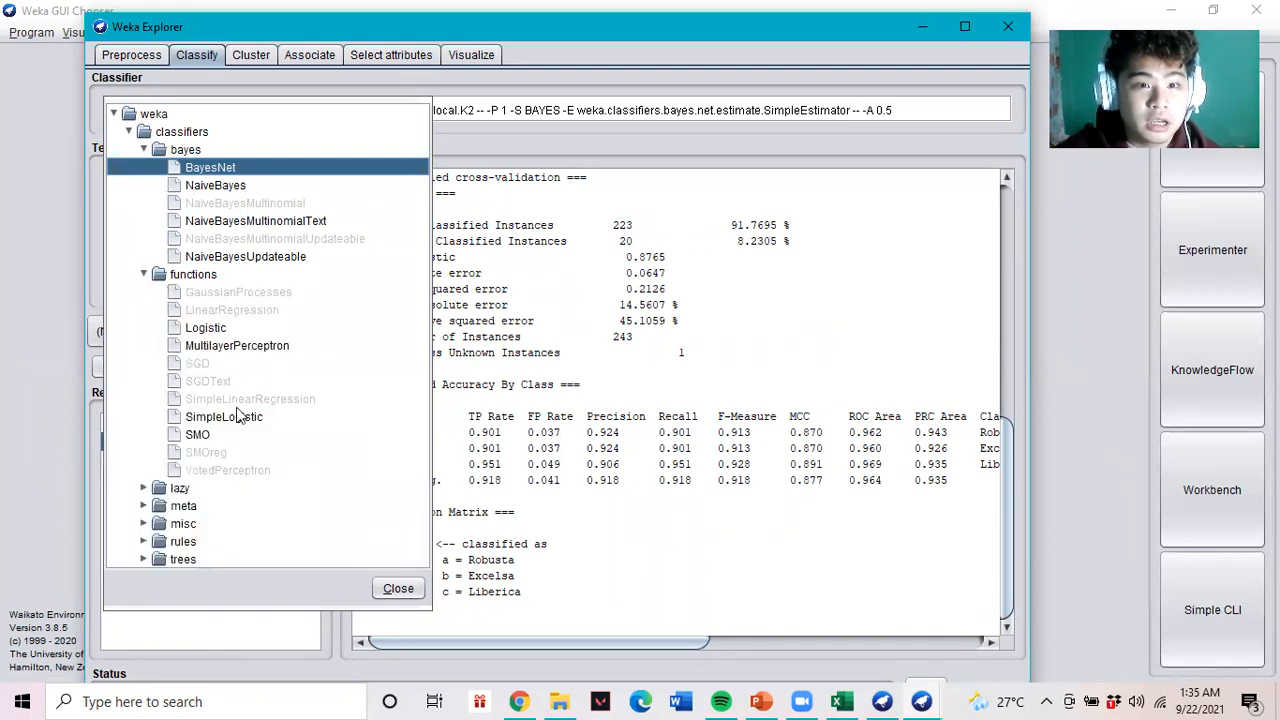
pyautogui.click(212, 328)
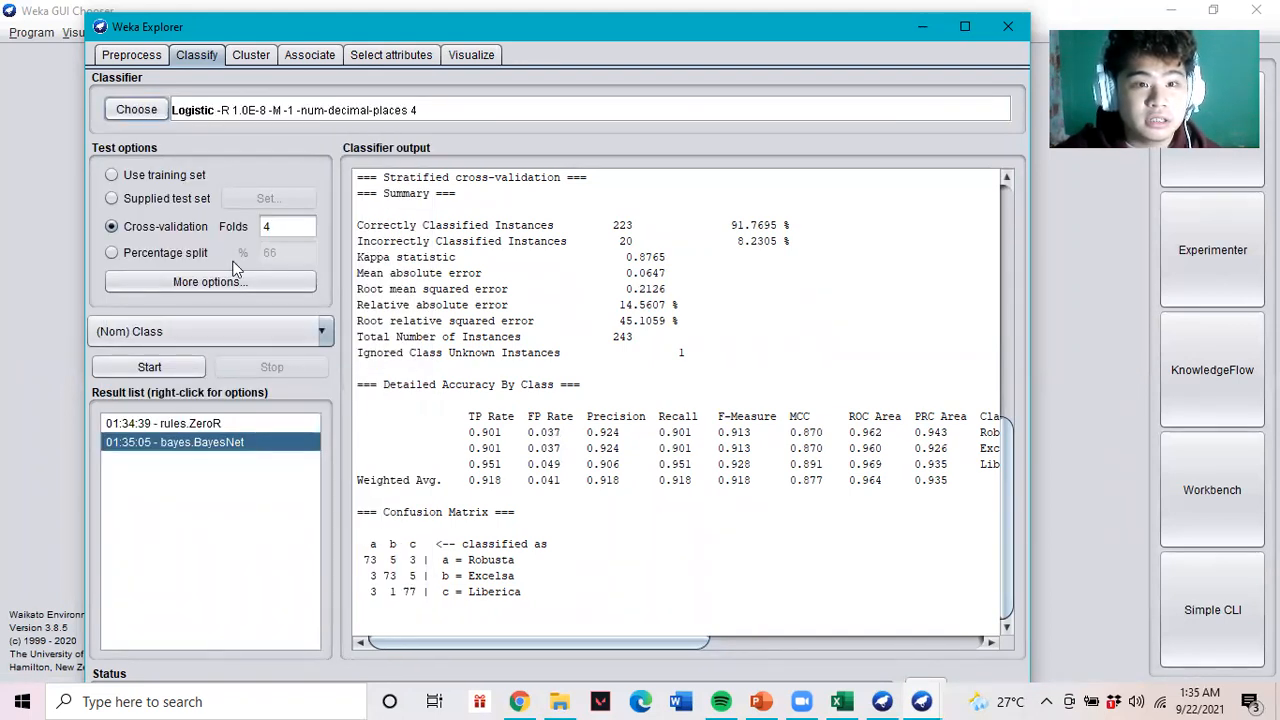
pyautogui.click(169, 368)
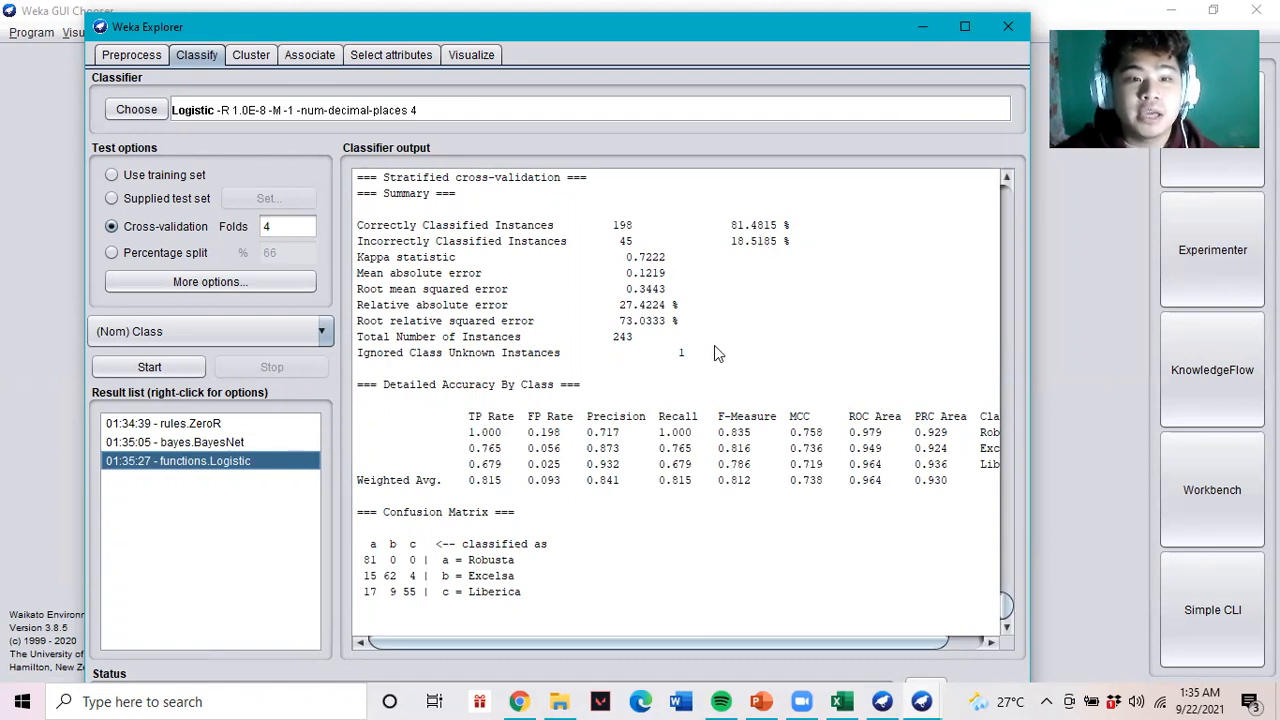
# - Select the LWL classifier from the lazy group and run it with the same cross-validation settings
pyautogui.click(135, 111)
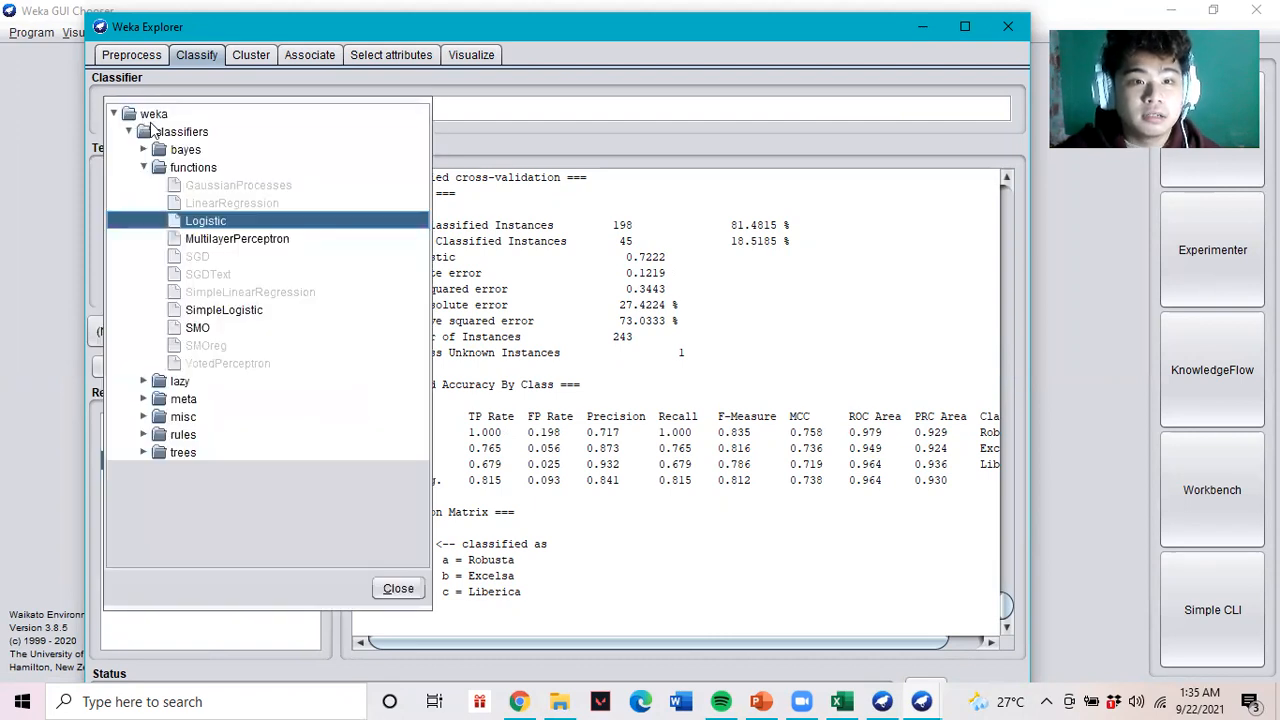
pyautogui.click(143, 383)
pyautogui.click(201, 436)
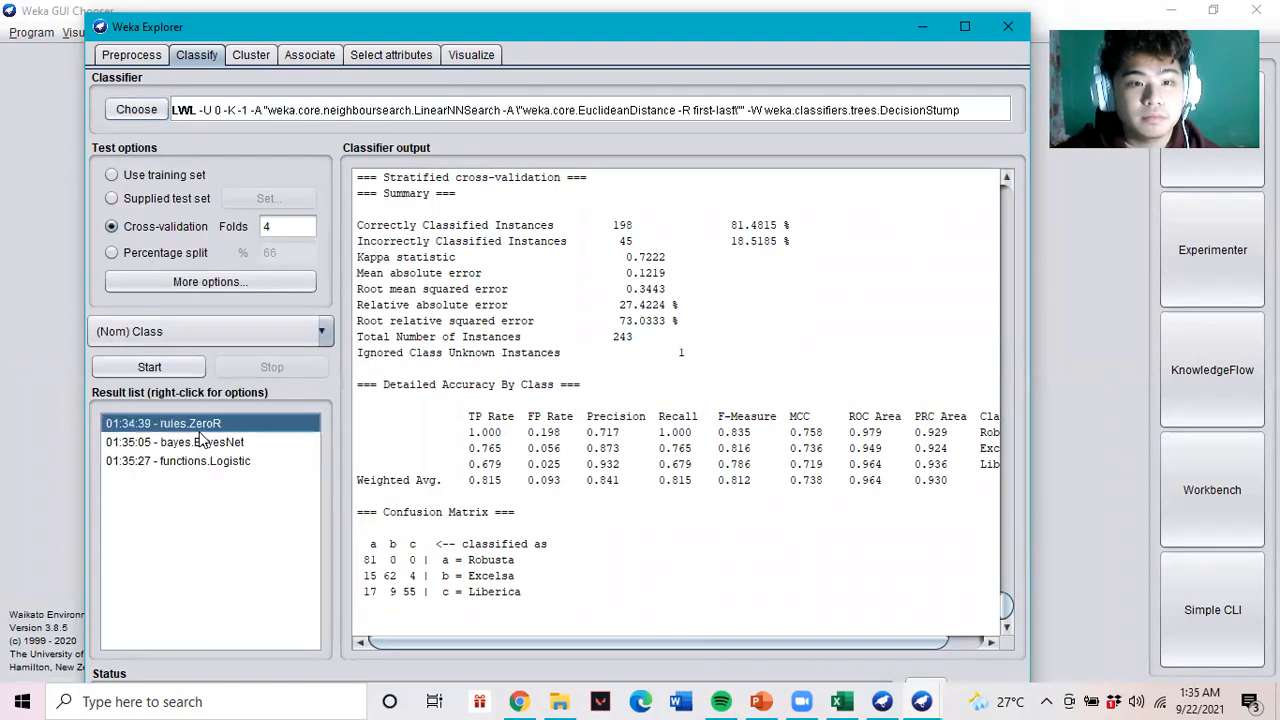
pyautogui.click(172, 468)
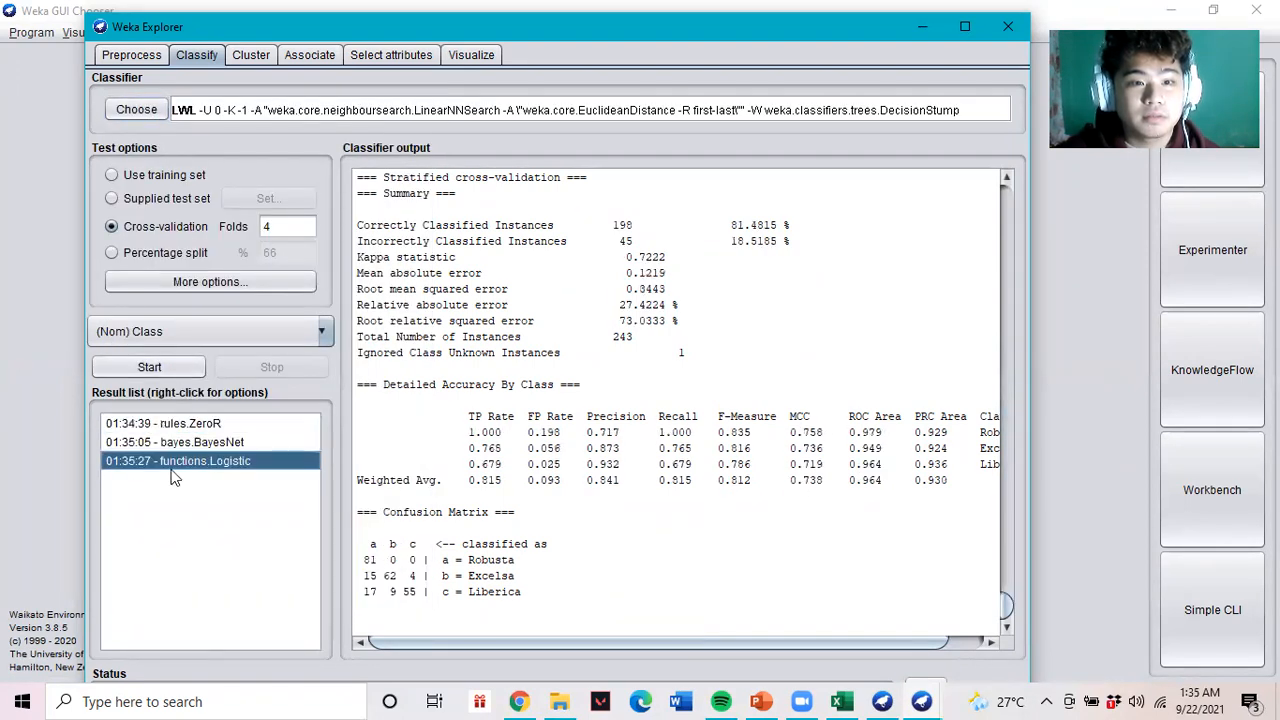
pyautogui.click(161, 368)
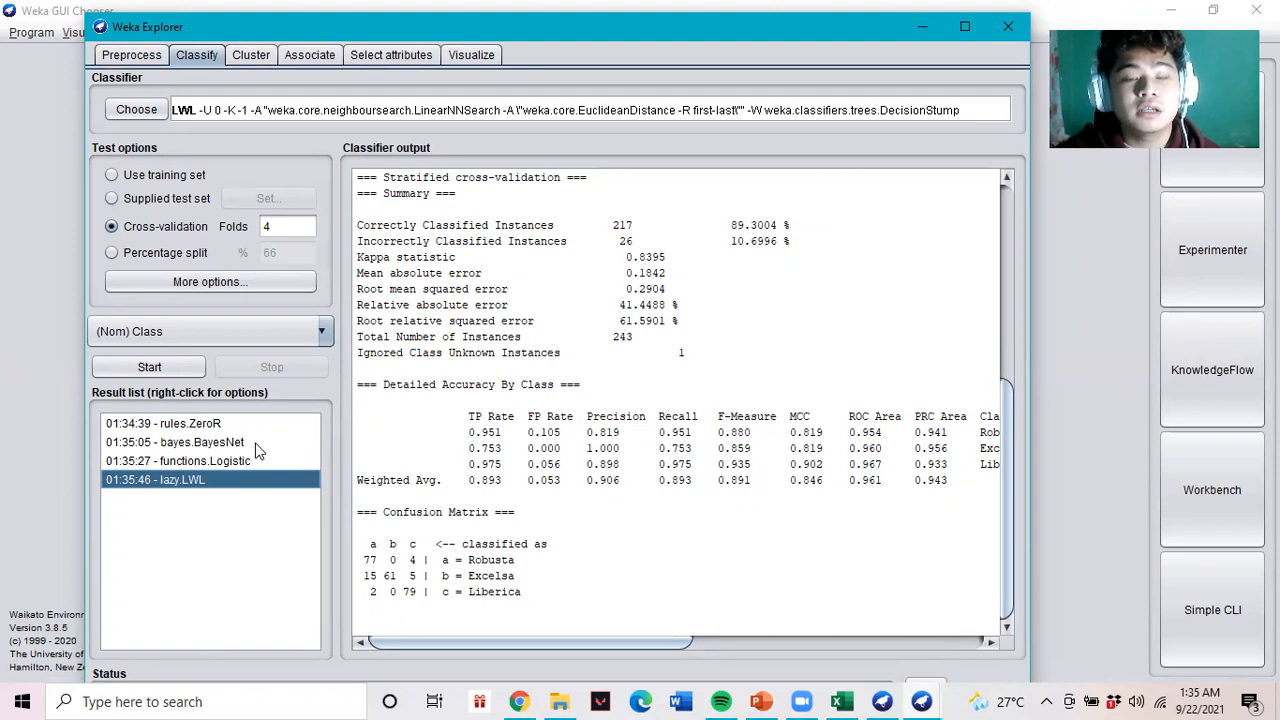
pyautogui.click(137, 110)
pyautogui.click(191, 292)
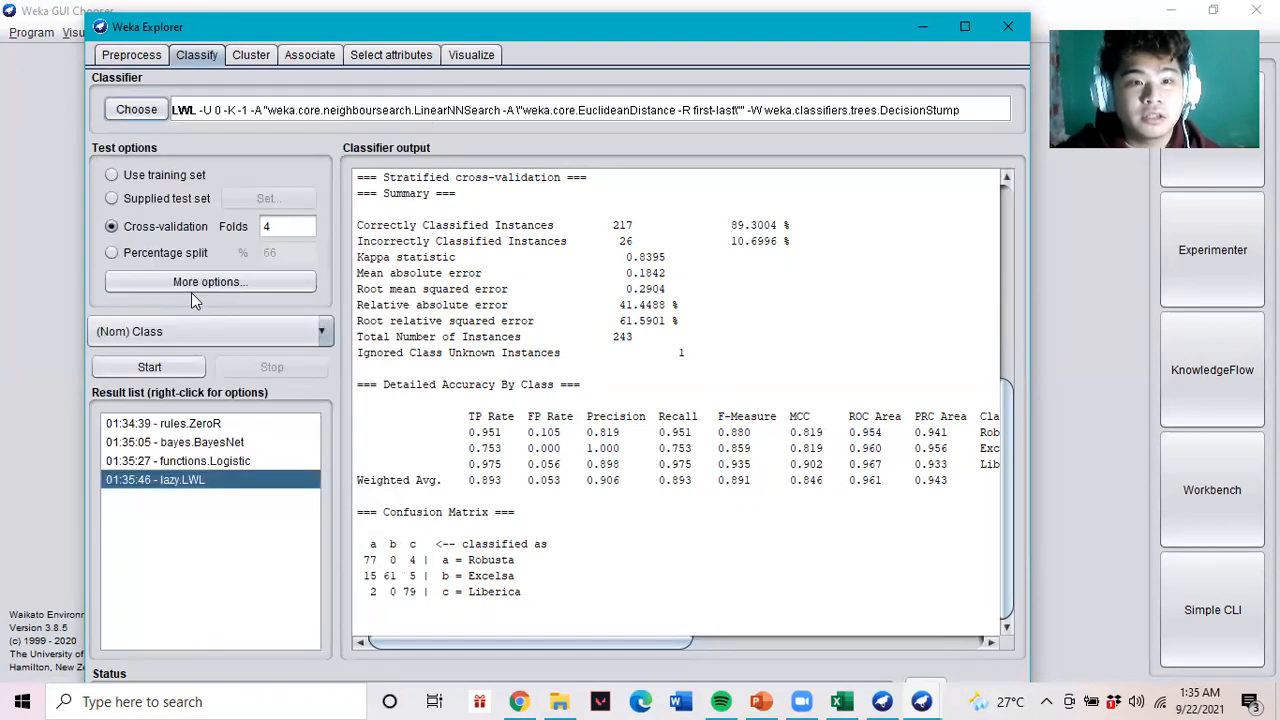
pyautogui.click(191, 292)
pyautogui.click(496, 284)
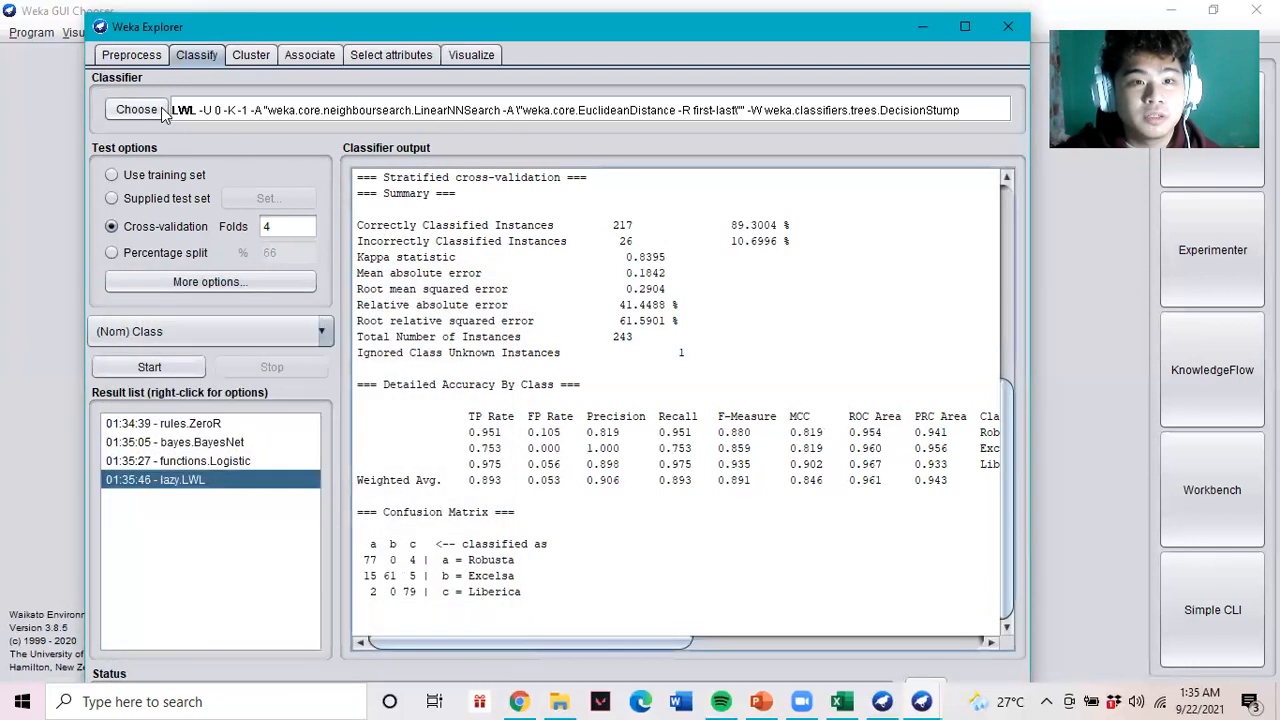
# - Choose the J48 decision tree from the trees group, run the cross-validation, and examine its classifier output
pyautogui.click(137, 110)
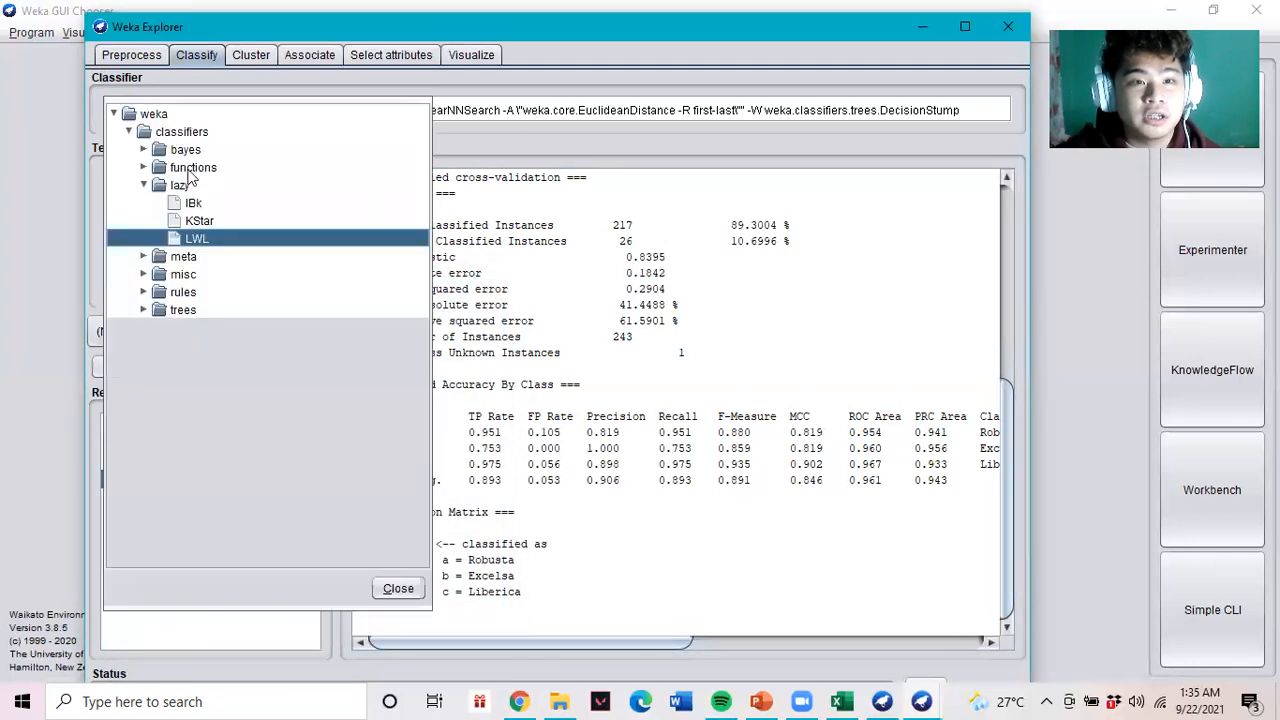
pyautogui.click(145, 274)
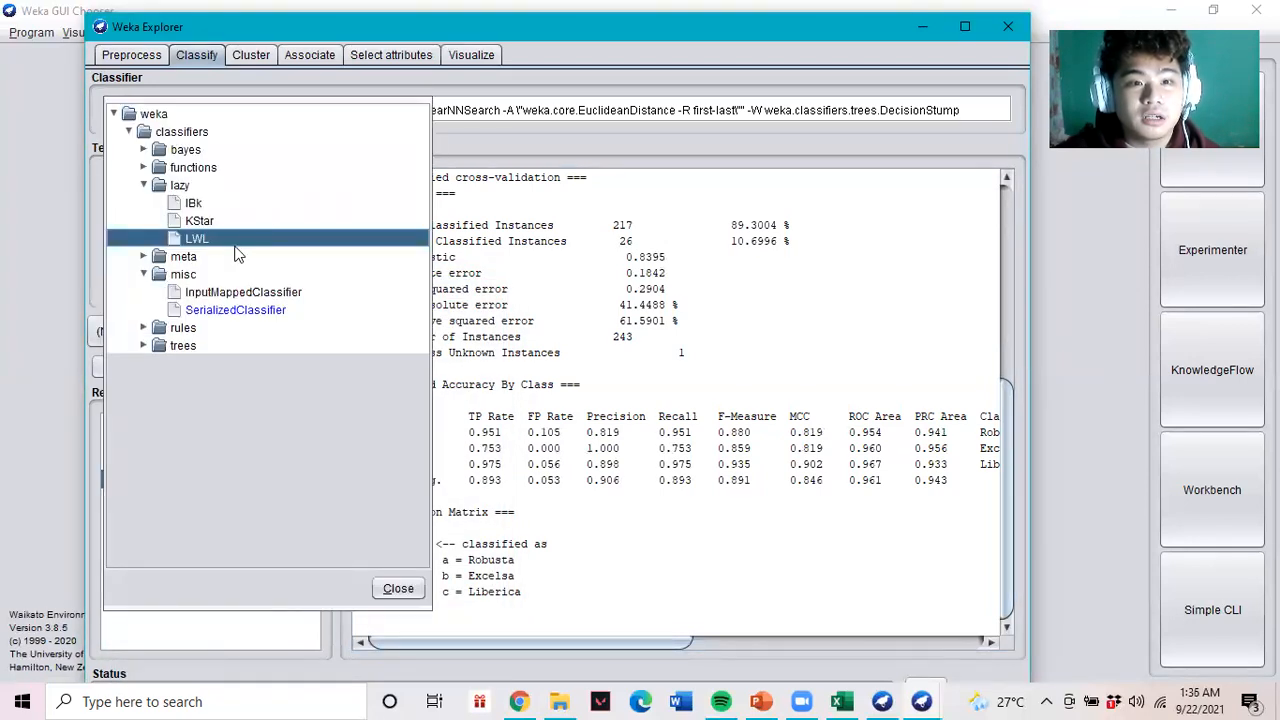
pyautogui.click(145, 345)
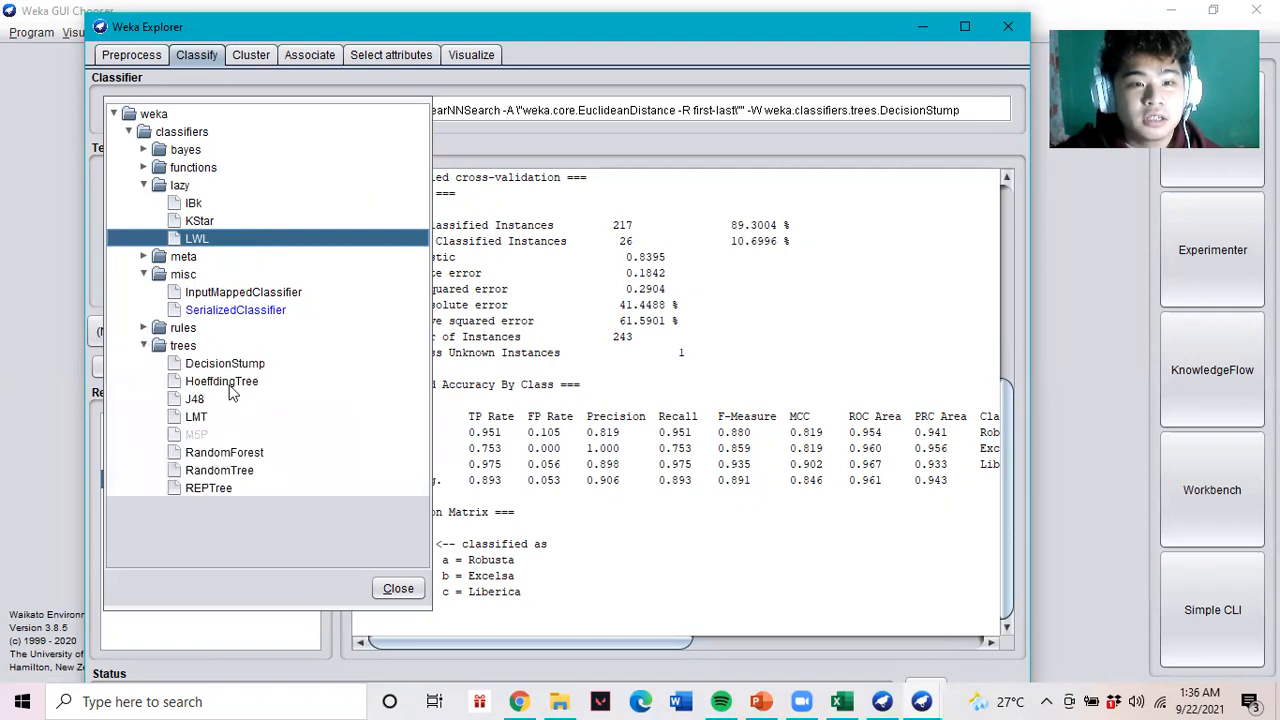
pyautogui.click(195, 400)
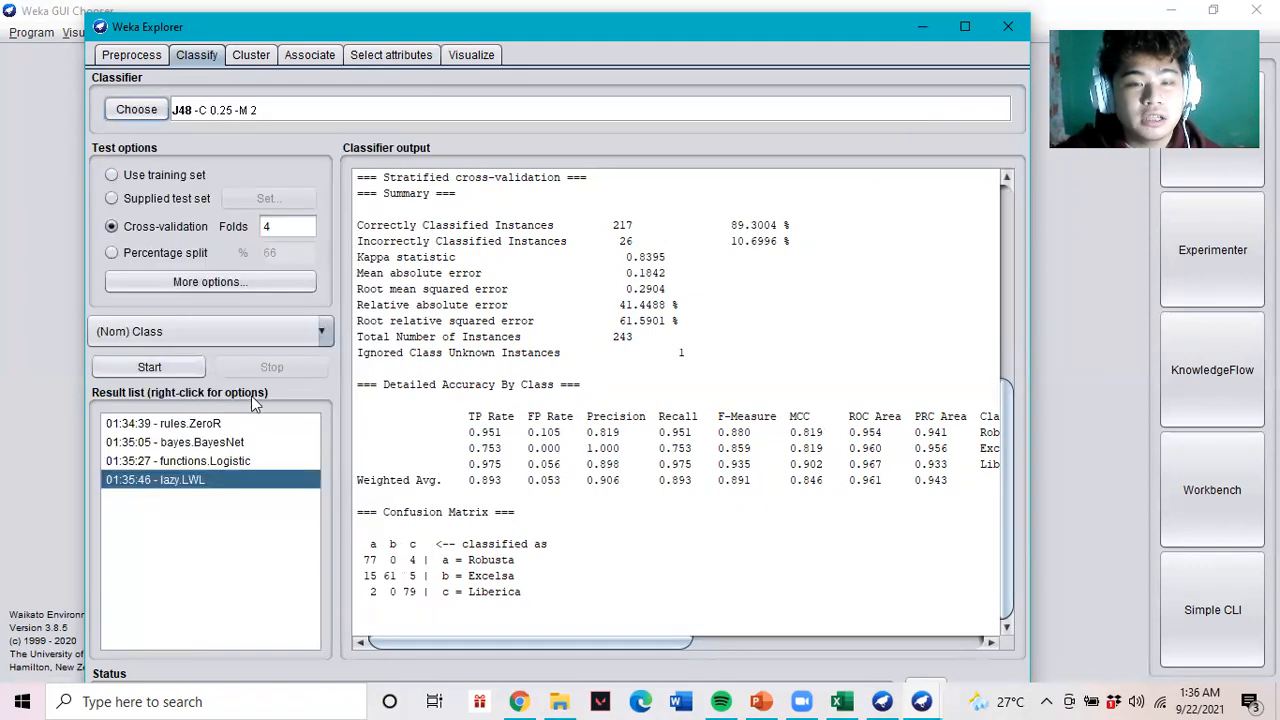
pyautogui.click(156, 368)
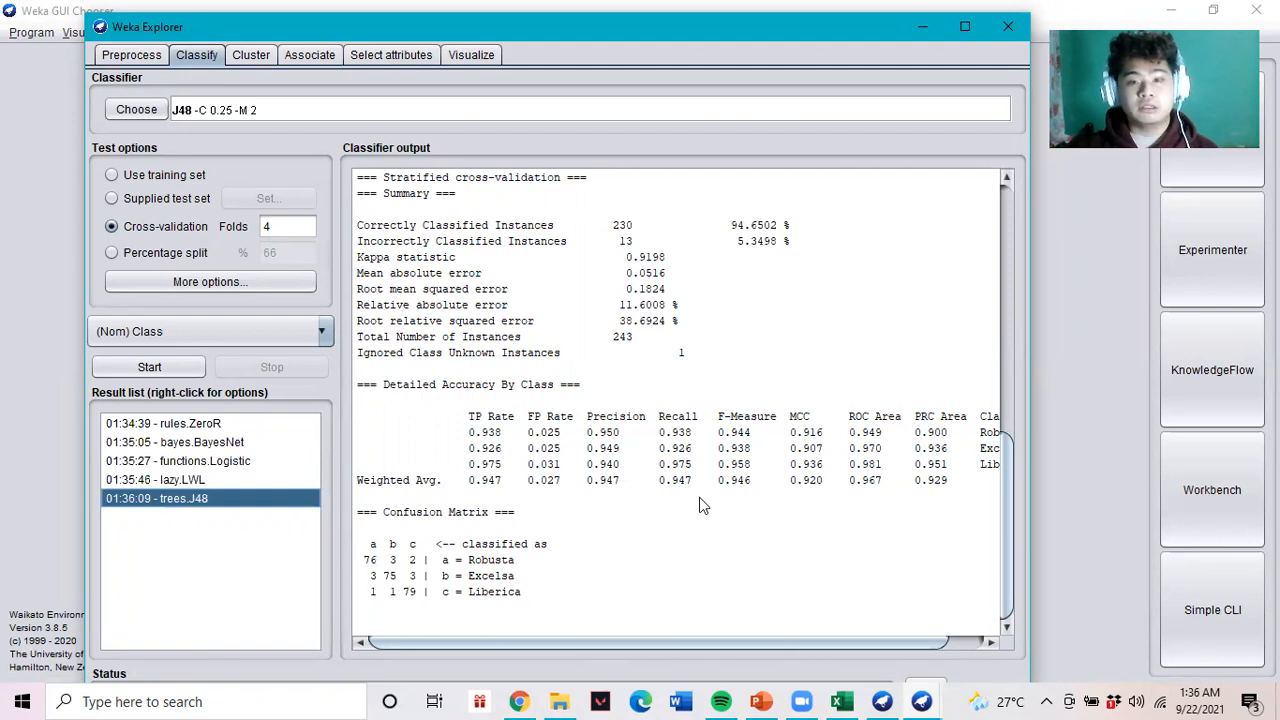
pyautogui.moveTo(757, 650); pyautogui.dragTo(823, 650)
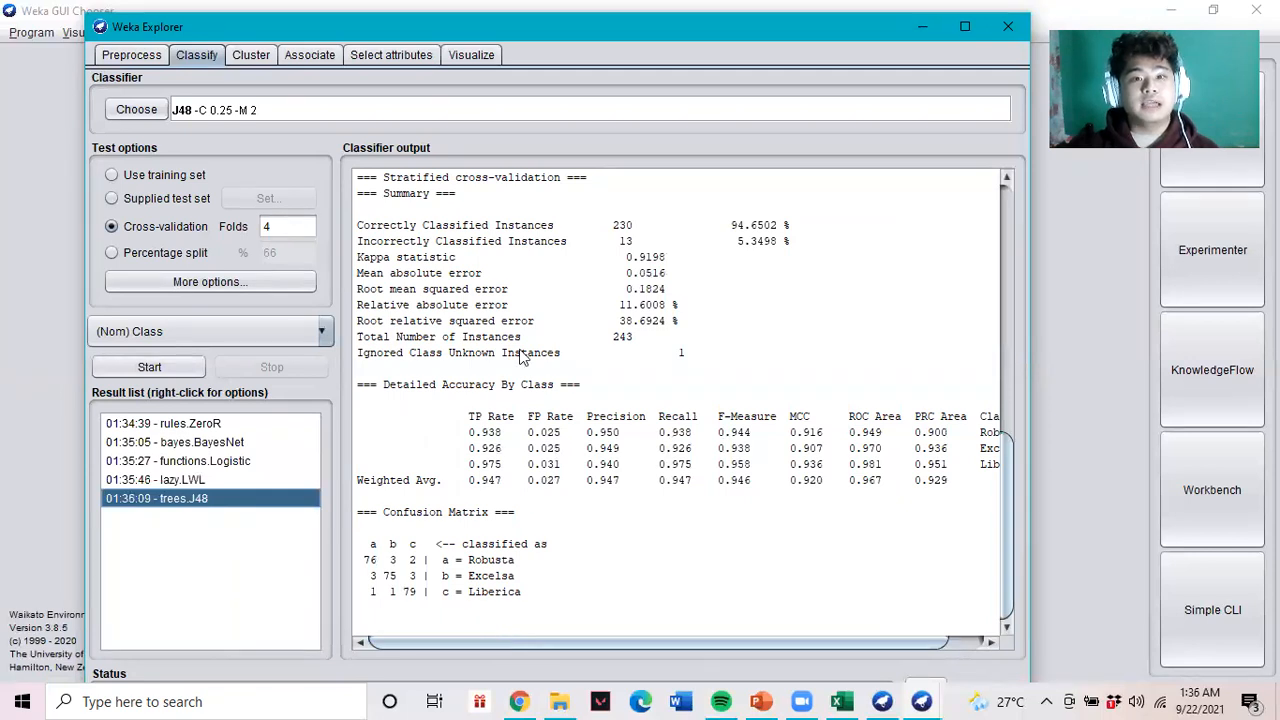